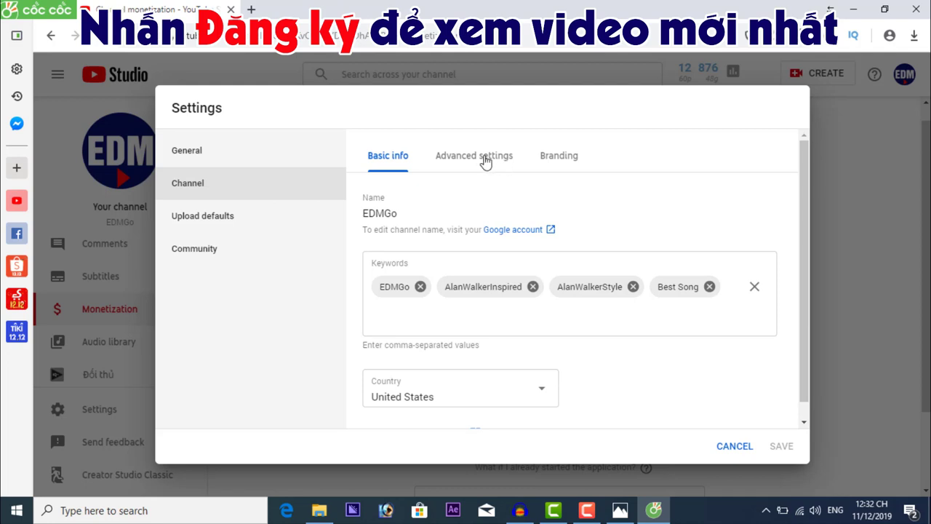
Open the Status and features page from the channel's Advanced settings, under Other channel settings
{"action": "left_click", "coordinate": [485, 161]}
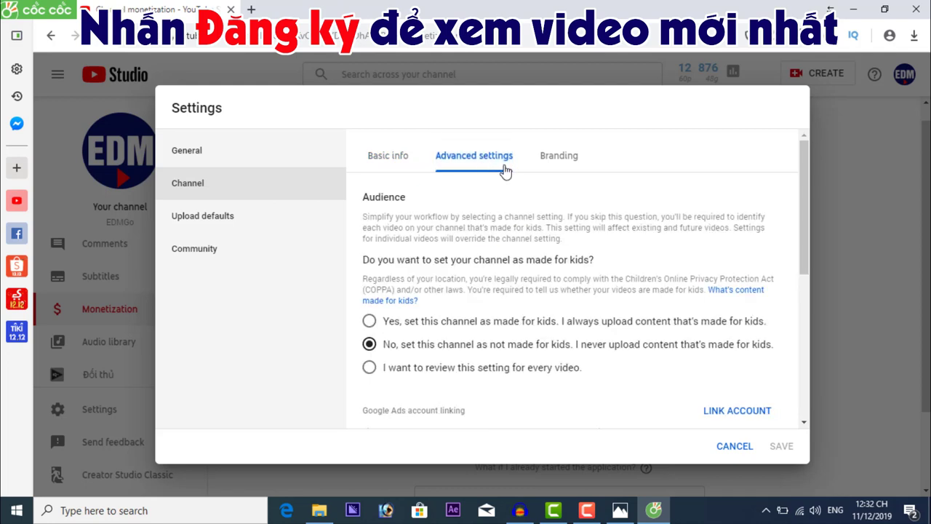
{"action": "left_click_drag", "start_coordinate": [802, 181], "coordinate": [753, 301]}
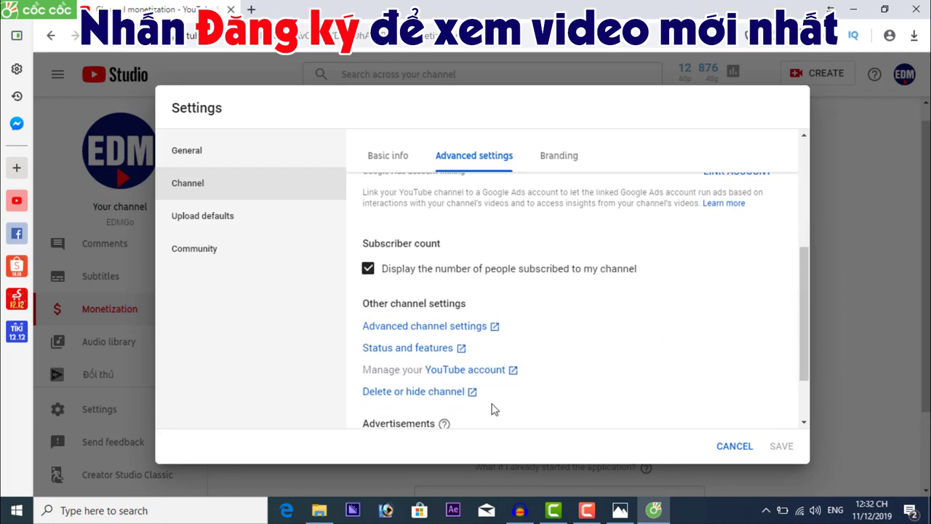
{"action": "left_click", "coordinate": [415, 355]}
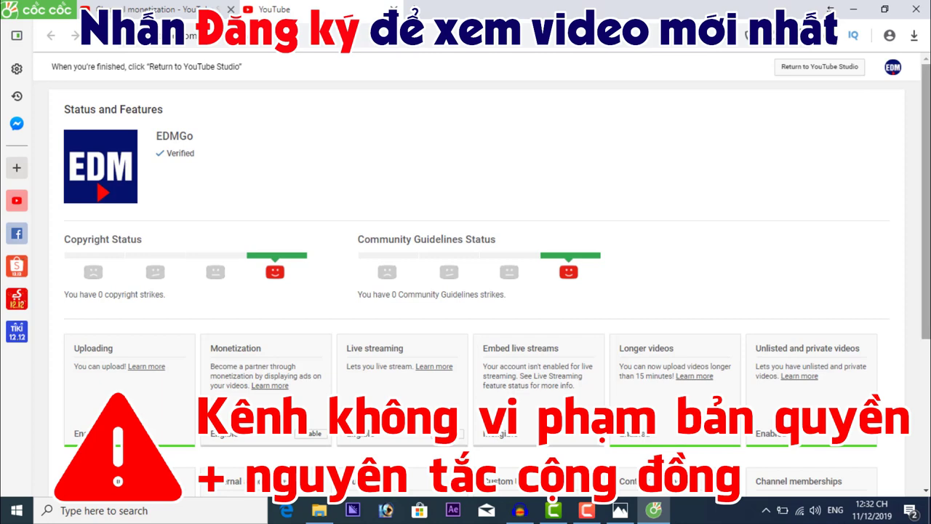
{"action": "left_click_drag", "start_coordinate": [925, 250], "coordinate": [925, 285]}
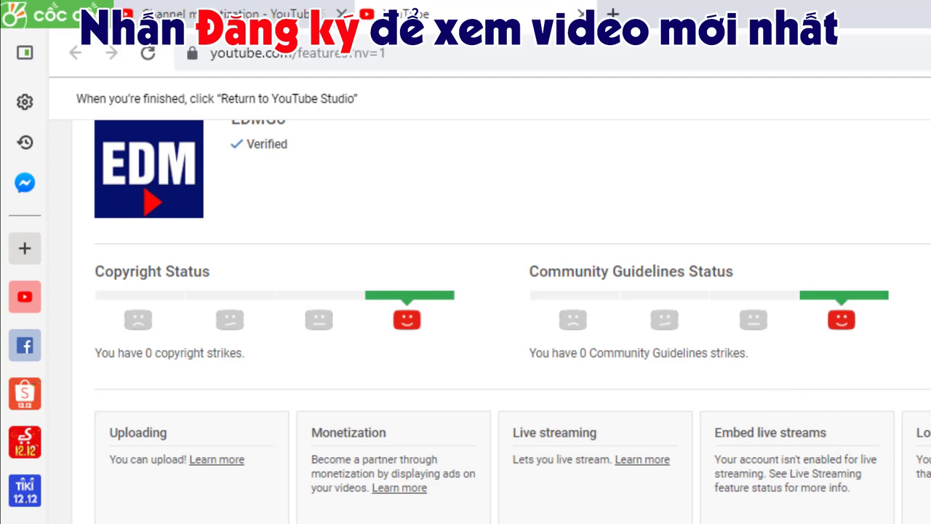
{"action": "scroll", "coordinate": [512, 307], "scroll_direction": "down", "scroll_amount": 1}
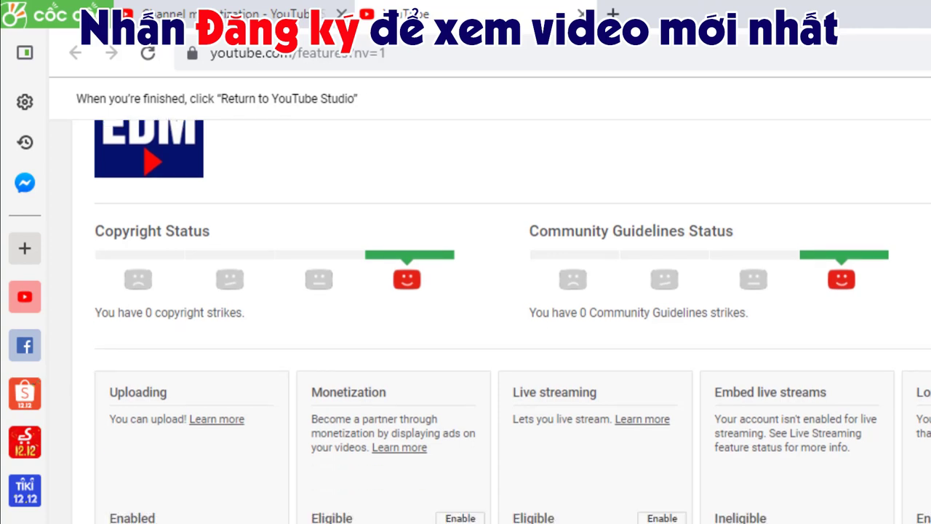
{"action": "scroll", "coordinate": [512, 322], "scroll_direction": "up", "scroll_amount": 2}
{"action": "scroll", "coordinate": [512, 321], "scroll_direction": "down", "scroll_amount": 1}
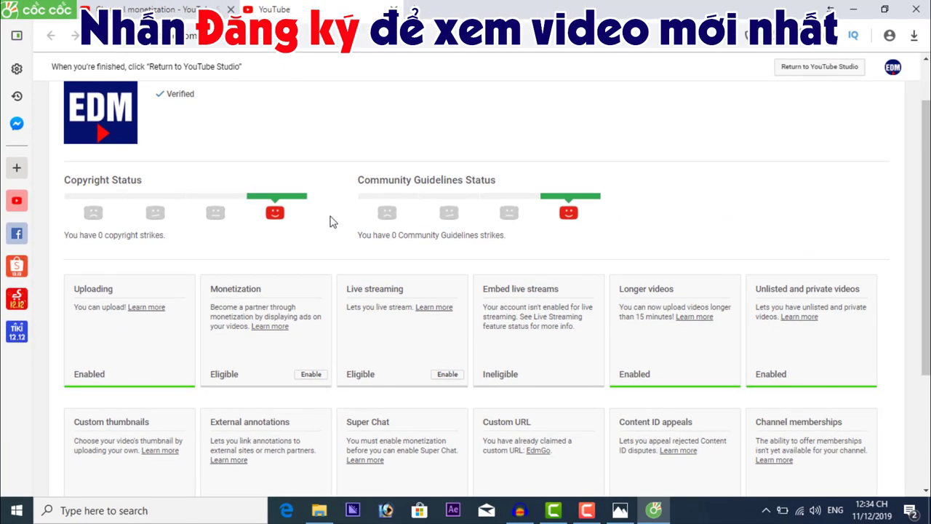
{"action": "scroll", "coordinate": [331, 221], "scroll_direction": "down", "scroll_amount": 1}
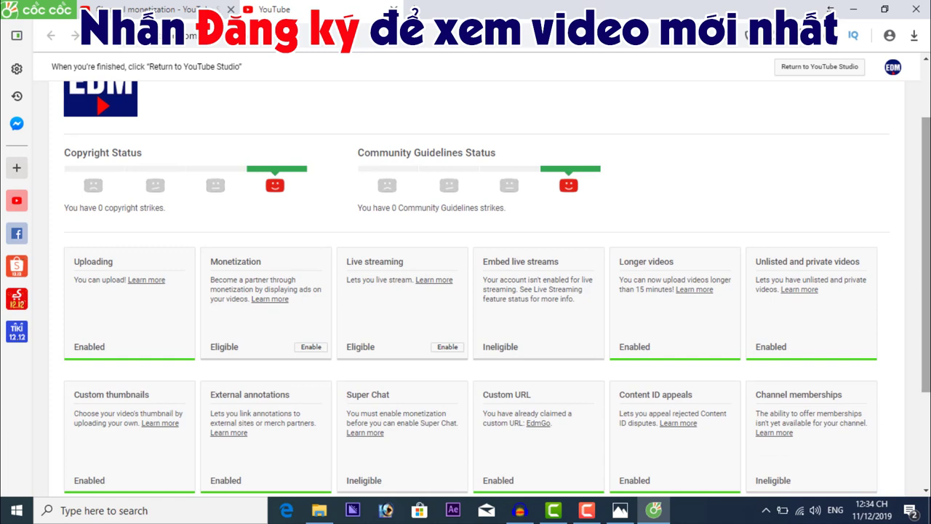
{"action": "scroll", "coordinate": [496, 288], "scroll_direction": "up", "scroll_amount": 1}
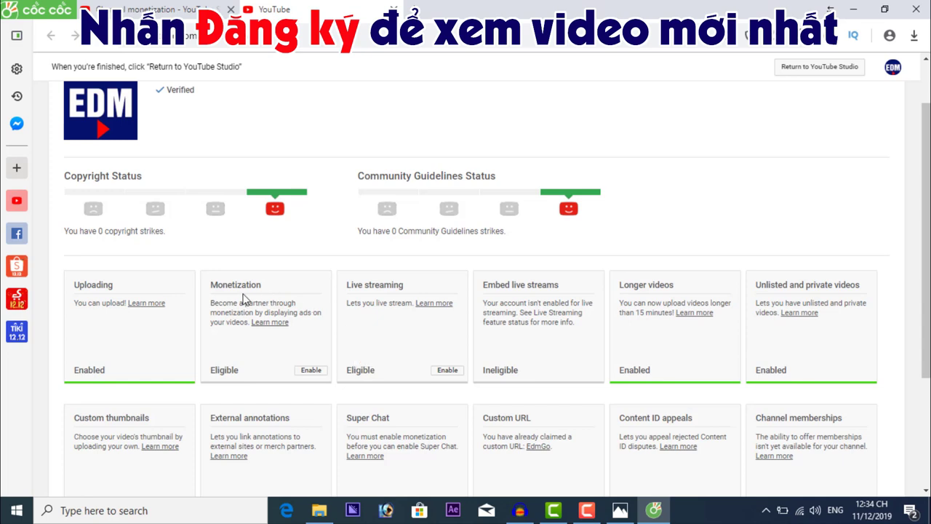
{"action": "left_click_drag", "start_coordinate": [210, 284], "coordinate": [266, 292]}
Enable monetization and apply now to reveal the three Partner Program application steps
{"action": "left_click", "coordinate": [311, 370]}
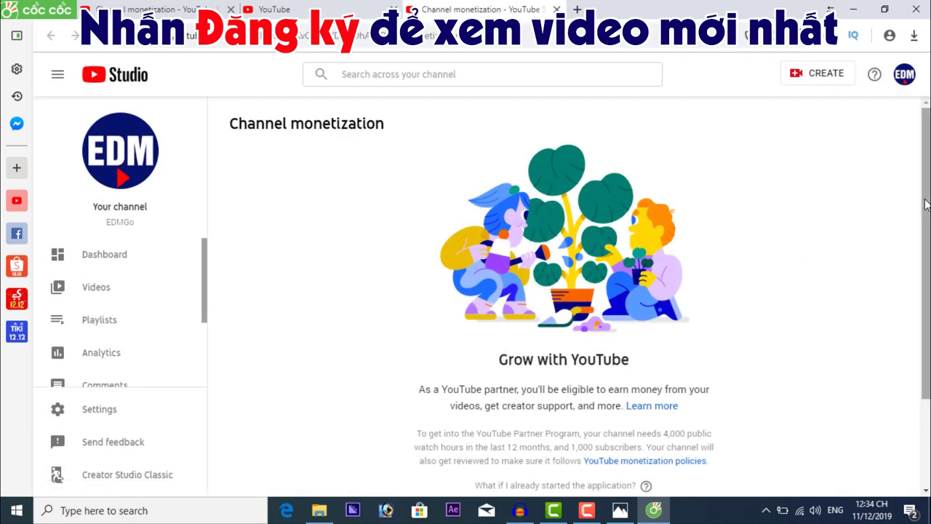
{"action": "left_click_drag", "start_coordinate": [925, 211], "coordinate": [926, 297]}
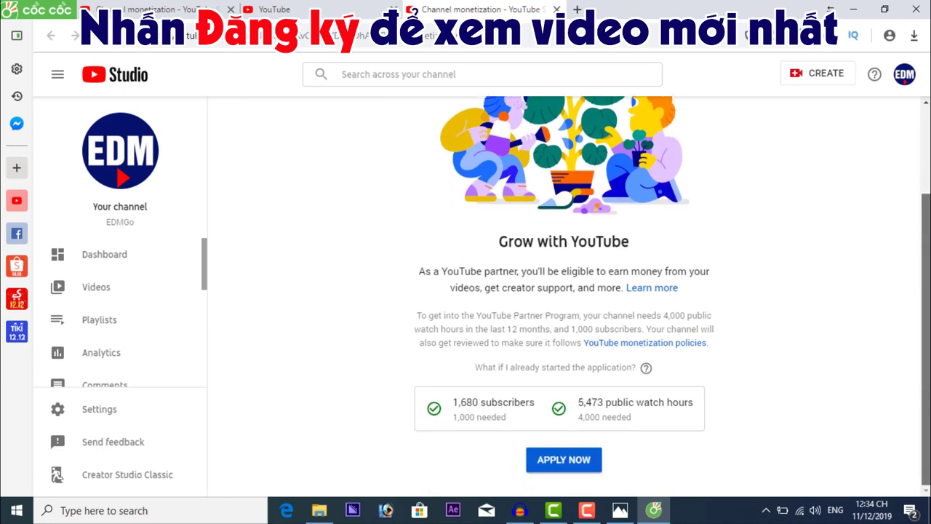
{"action": "left_click", "coordinate": [569, 466]}
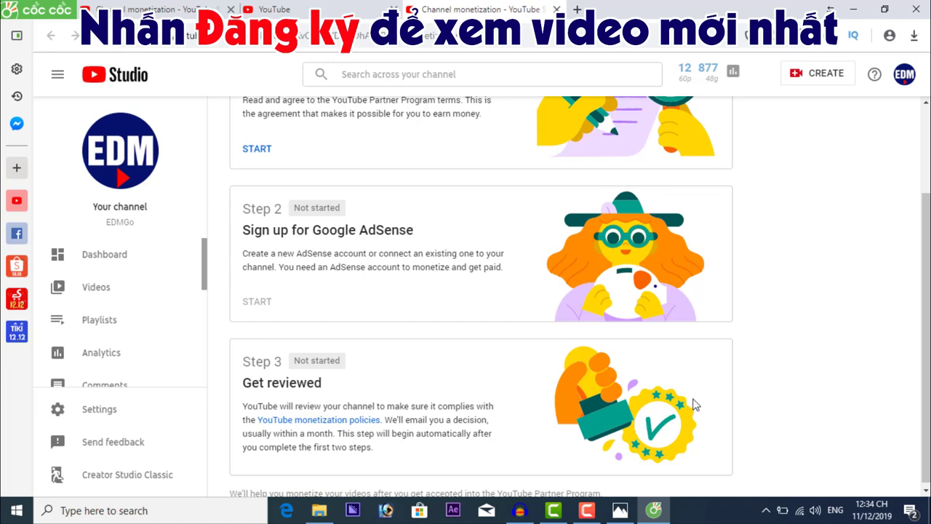
{"action": "left_click_drag", "start_coordinate": [926, 291], "coordinate": [926, 208]}
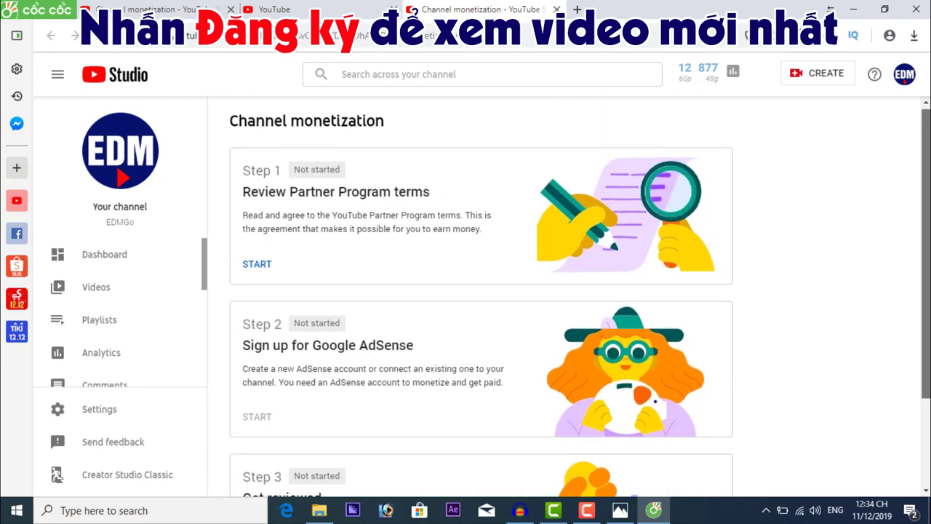
{"action": "scroll", "coordinate": [480, 298], "scroll_direction": "down", "scroll_amount": 2}
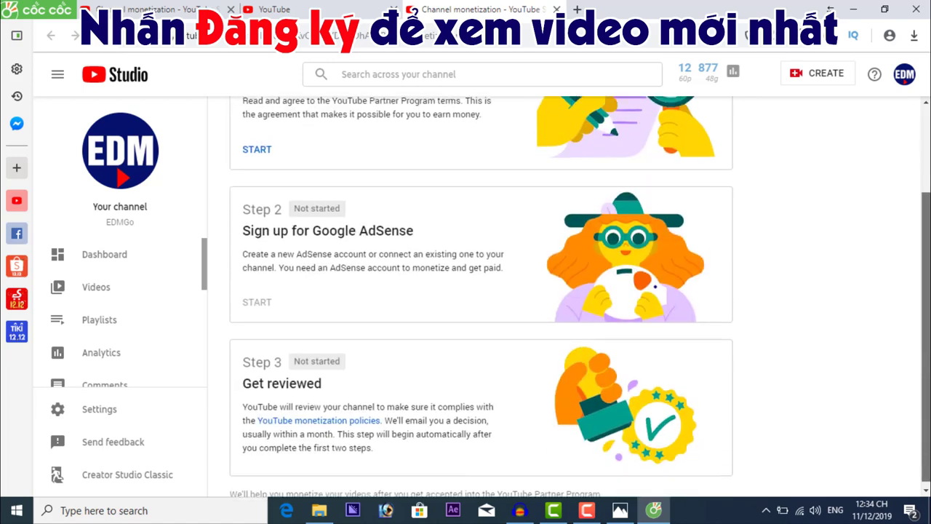
{"action": "scroll", "coordinate": [480, 298], "scroll_direction": "up", "scroll_amount": 2}
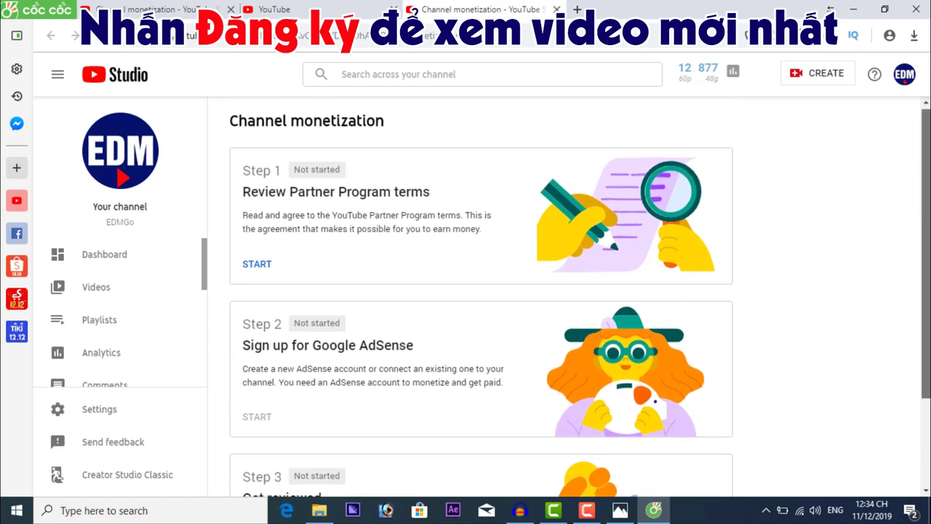
{"action": "scroll", "coordinate": [516, 337], "scroll_direction": "down", "scroll_amount": 1}
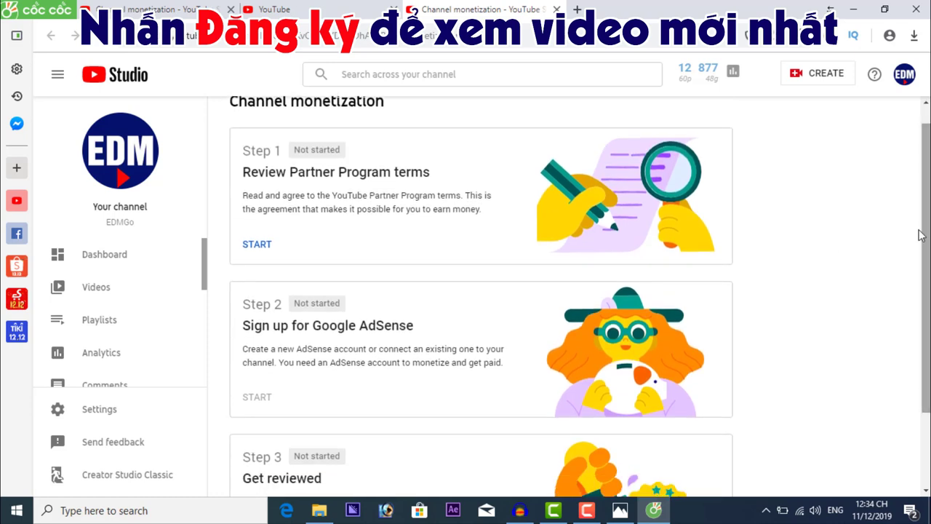
Review the YouTube Partner Program terms, tick the agreement, and accept them
{"action": "left_click", "coordinate": [258, 245]}
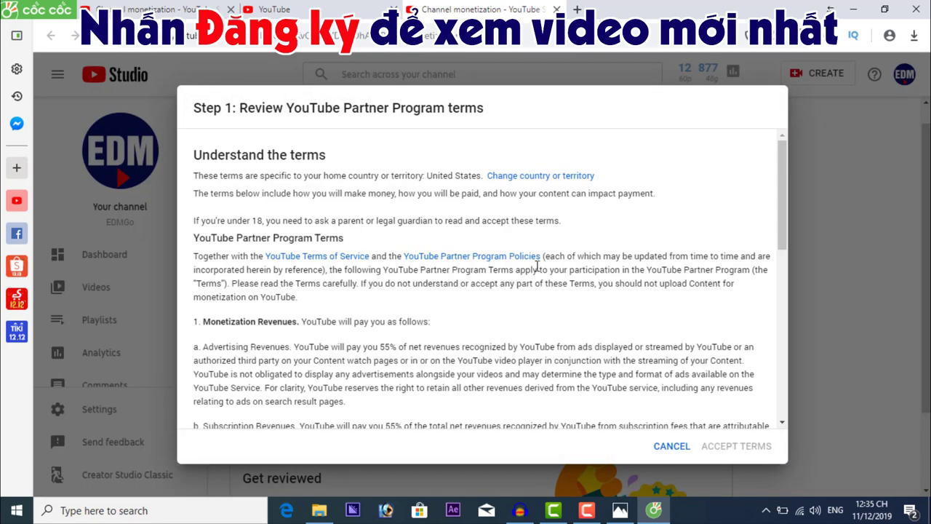
{"action": "left_click_drag", "start_coordinate": [785, 173], "coordinate": [813, 327]}
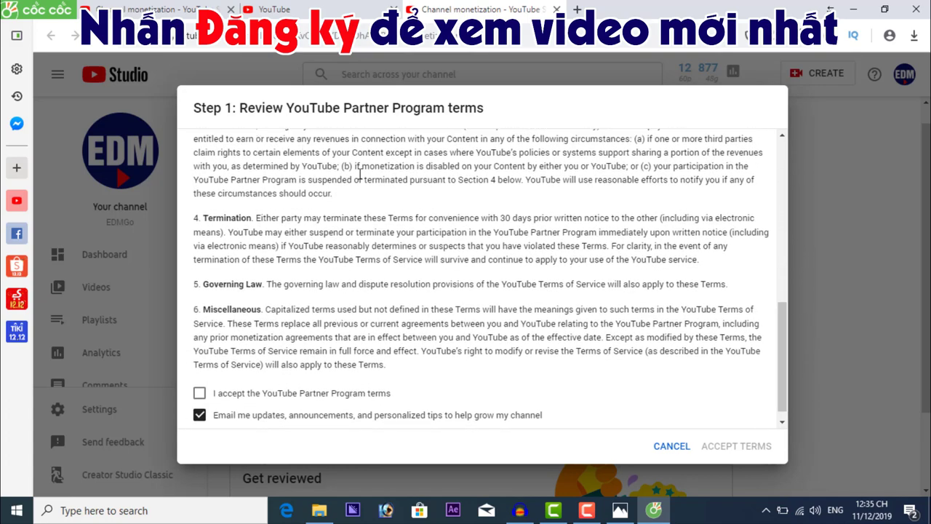
{"action": "scroll", "coordinate": [411, 321], "scroll_direction": "down", "scroll_amount": 1}
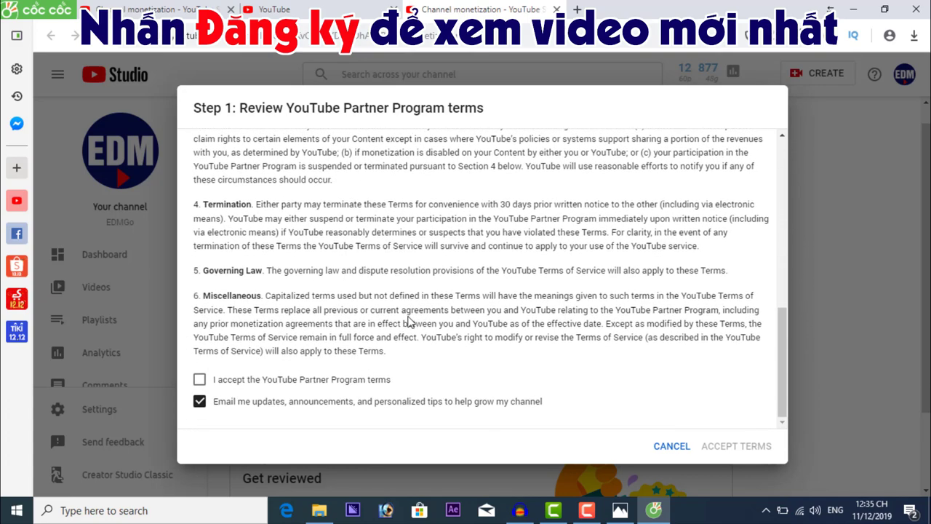
{"action": "left_click", "coordinate": [200, 381]}
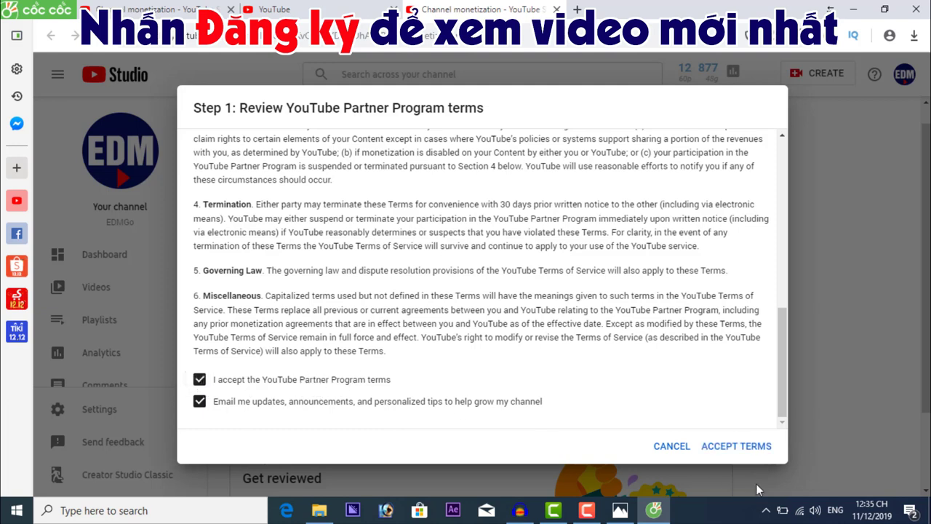
{"action": "left_click", "coordinate": [737, 448]}
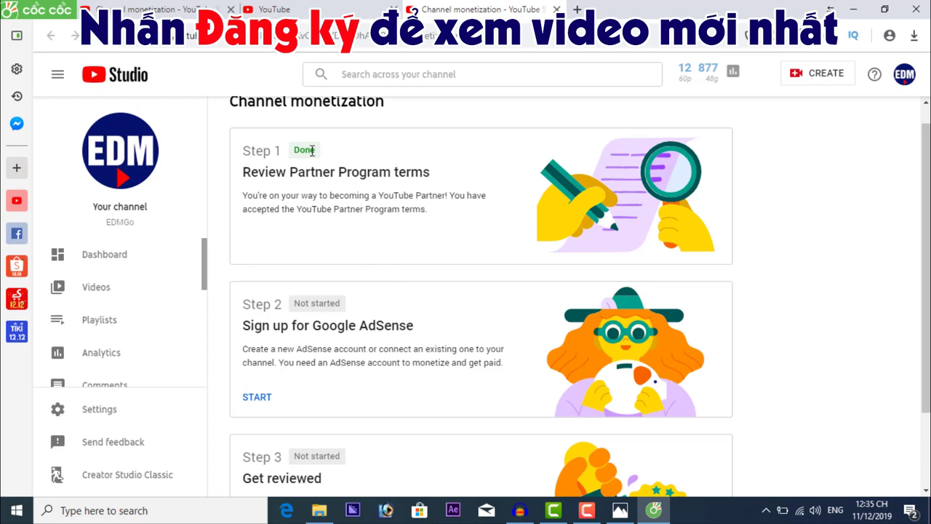
Start the AdSense step, answer 'No, I don't have an existing account', and continue
{"action": "scroll", "coordinate": [419, 329], "scroll_direction": "down", "scroll_amount": 2}
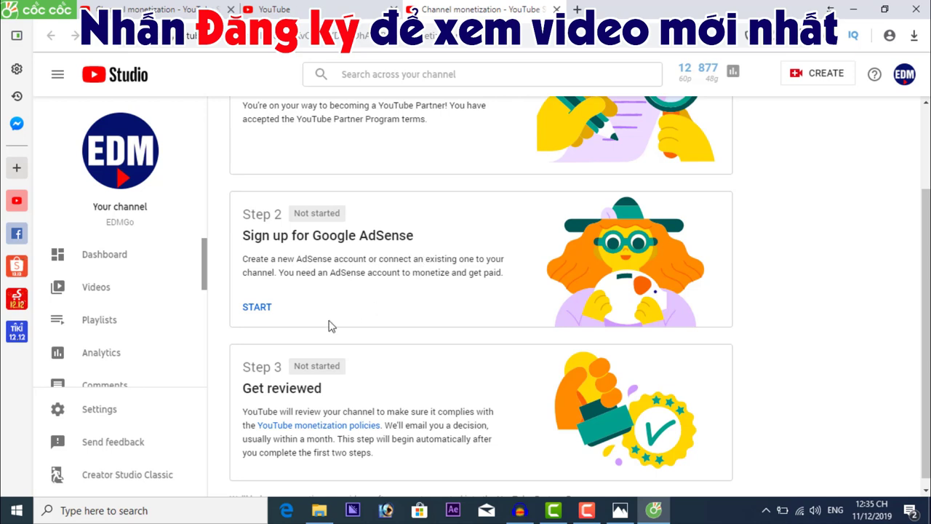
{"action": "left_click", "coordinate": [264, 312]}
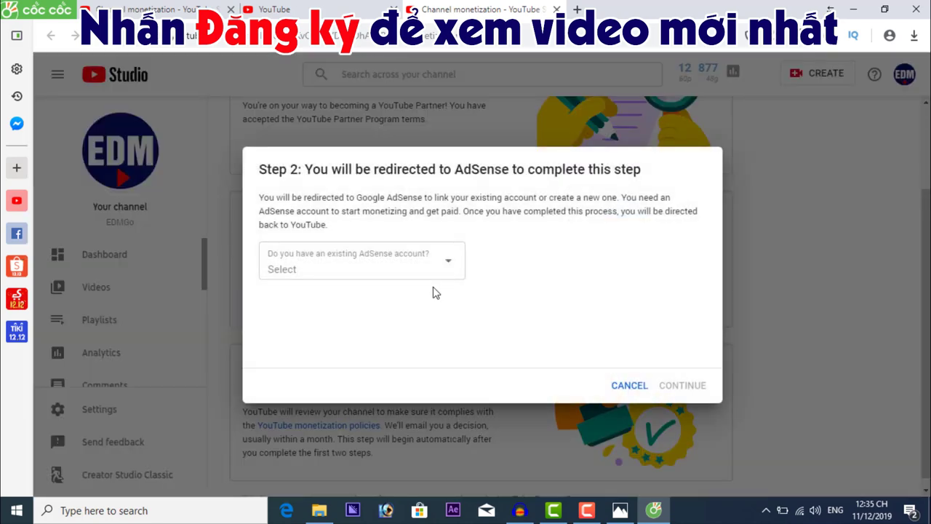
{"action": "left_click", "coordinate": [402, 262]}
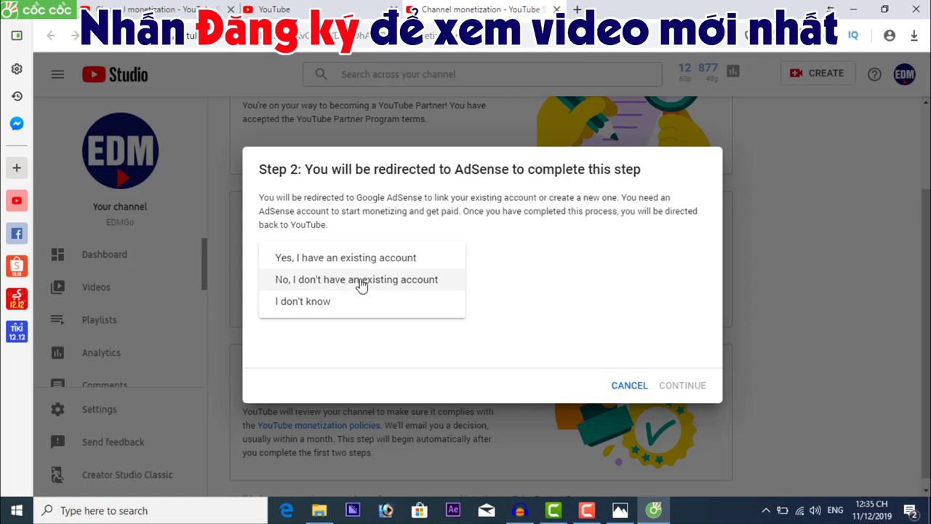
{"action": "left_click", "coordinate": [362, 282]}
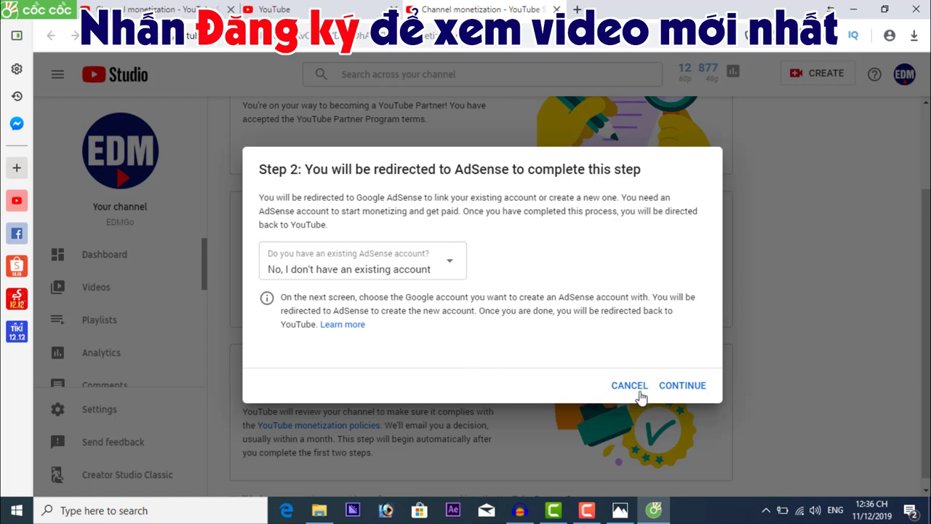
{"action": "left_click", "coordinate": [683, 387]}
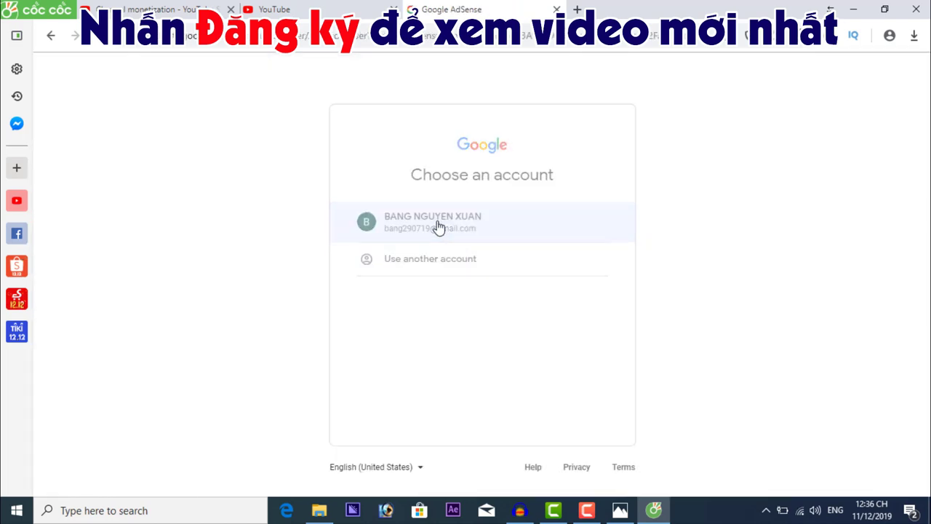
Choose the Google account to use for AdSense sign-up
{"action": "left_click", "coordinate": [440, 227]}
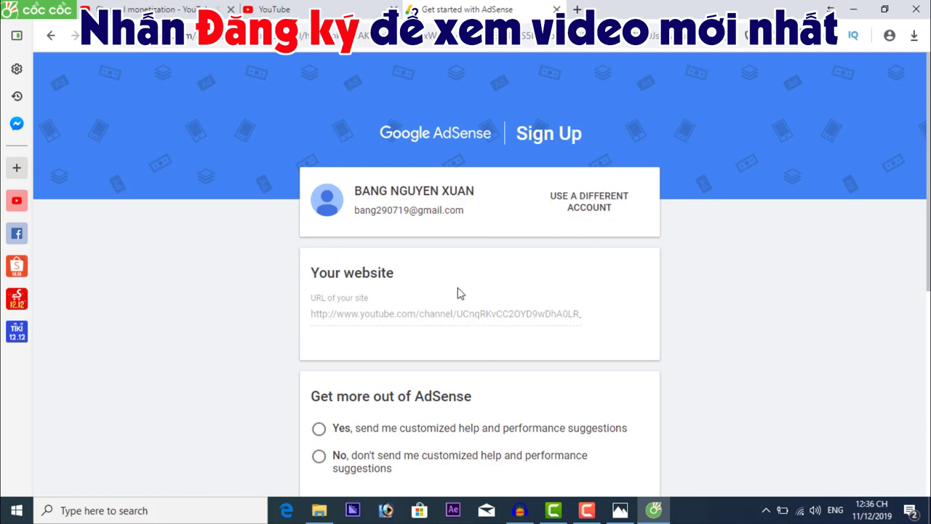
{"action": "double_click", "coordinate": [443, 315]}
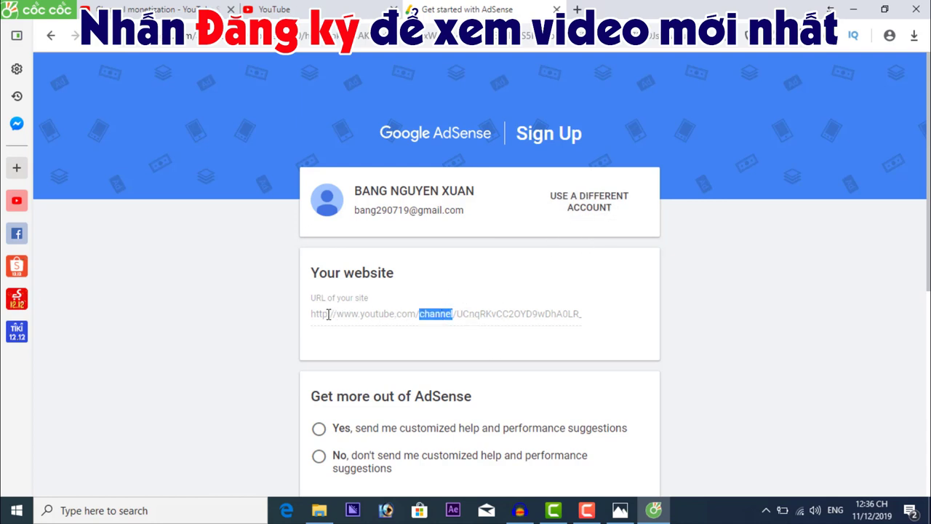
{"action": "left_click_drag", "start_coordinate": [311, 311], "coordinate": [356, 312]}
{"action": "left_click", "coordinate": [386, 314]}
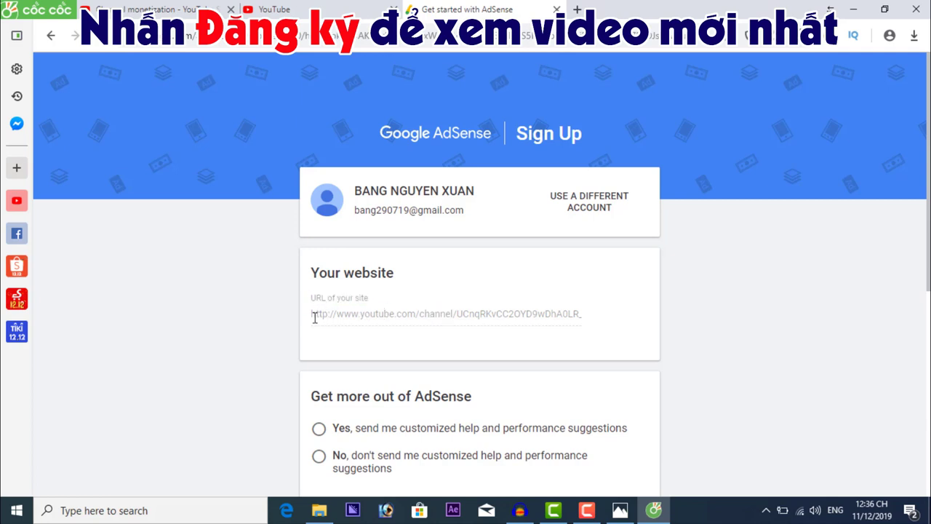
{"action": "left_click_drag", "start_coordinate": [313, 314], "coordinate": [396, 327]}
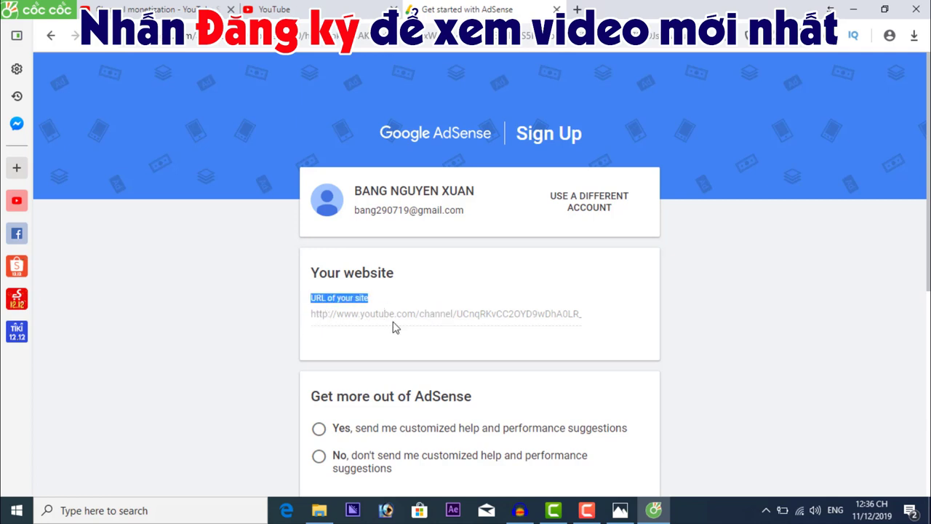
{"action": "left_click", "coordinate": [417, 312]}
{"action": "key", "text": "ctrl+a"}
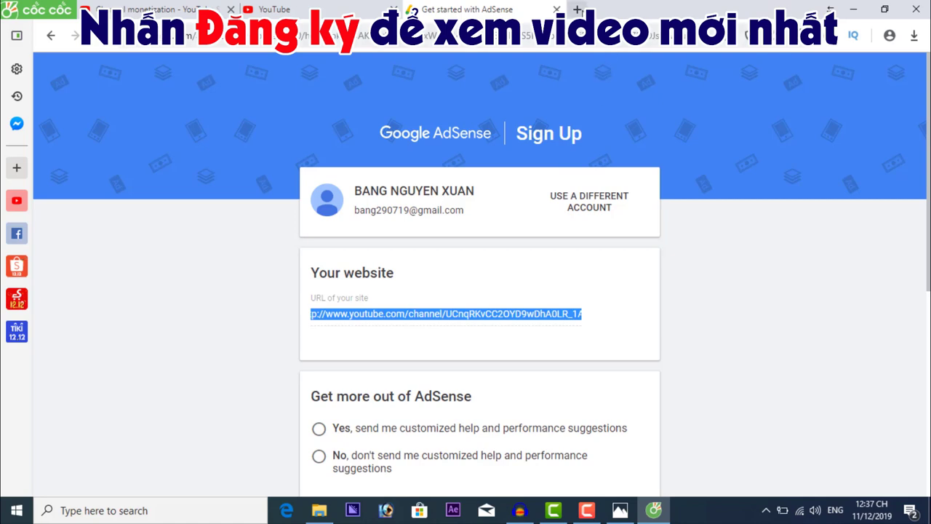
{"action": "key", "text": "ctrl+c"}
{"action": "key", "text": "ctrl+t"}
{"action": "key", "text": "ctrl+v"}
{"action": "key", "text": "Return"}
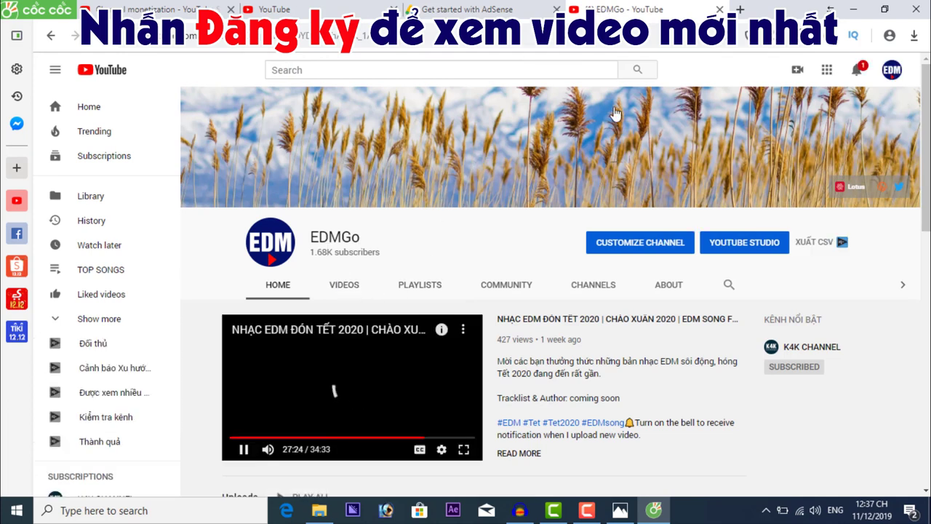
{"action": "left_click", "coordinate": [719, 9]}
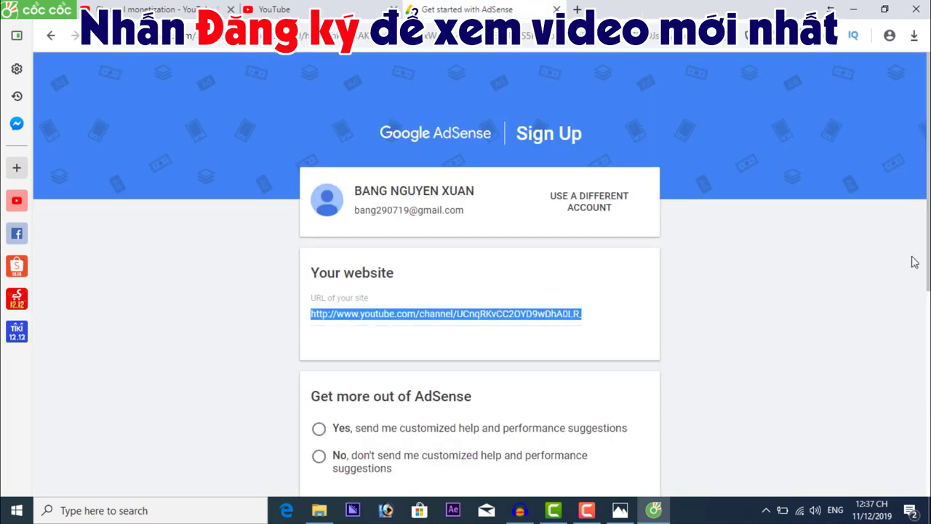
{"action": "scroll", "coordinate": [480, 291], "scroll_direction": "down", "scroll_amount": 3}
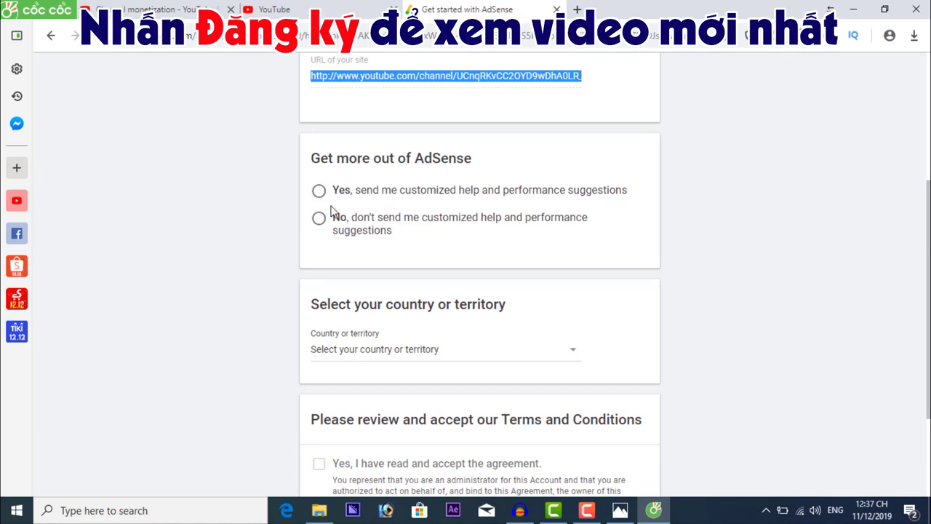
Opt in to customized AdSense suggestions and set the country to Vietnam
{"action": "left_click", "coordinate": [320, 191]}
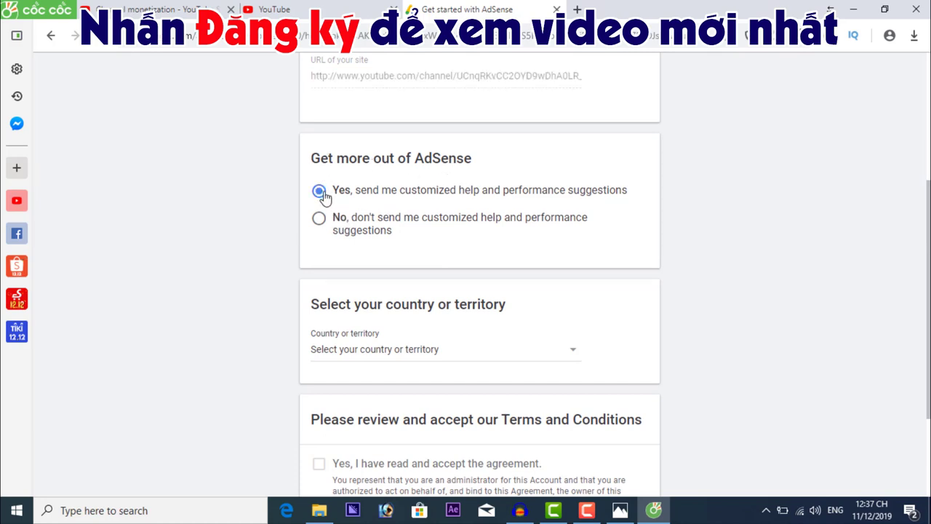
{"action": "scroll", "coordinate": [509, 291], "scroll_direction": "down", "scroll_amount": 2}
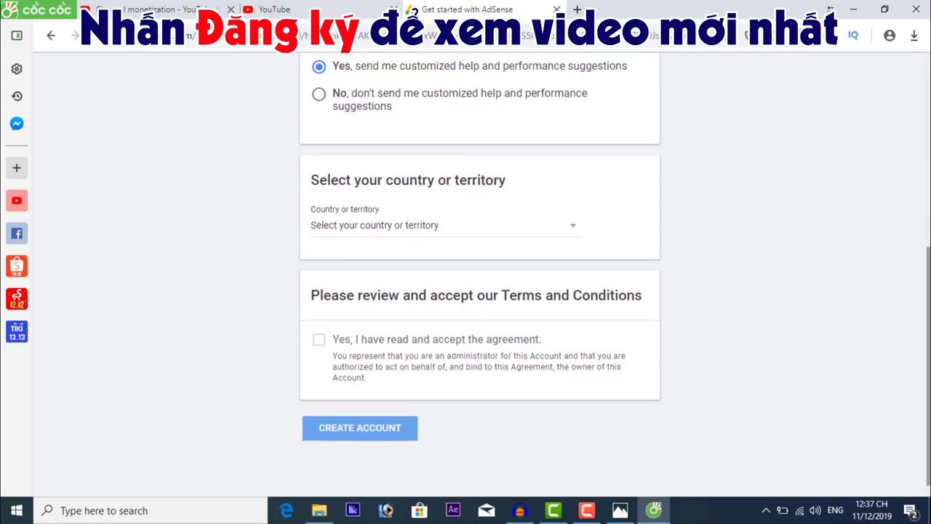
{"action": "left_click", "coordinate": [423, 227]}
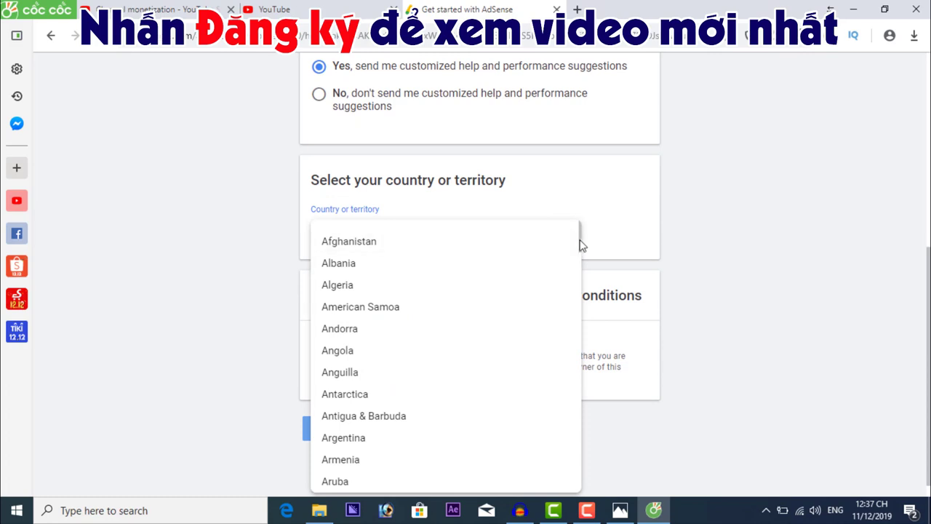
{"action": "scroll", "coordinate": [582, 353], "scroll_direction": "down", "scroll_amount": 10}
{"action": "left_click_drag", "start_coordinate": [582, 353], "coordinate": [582, 469]}
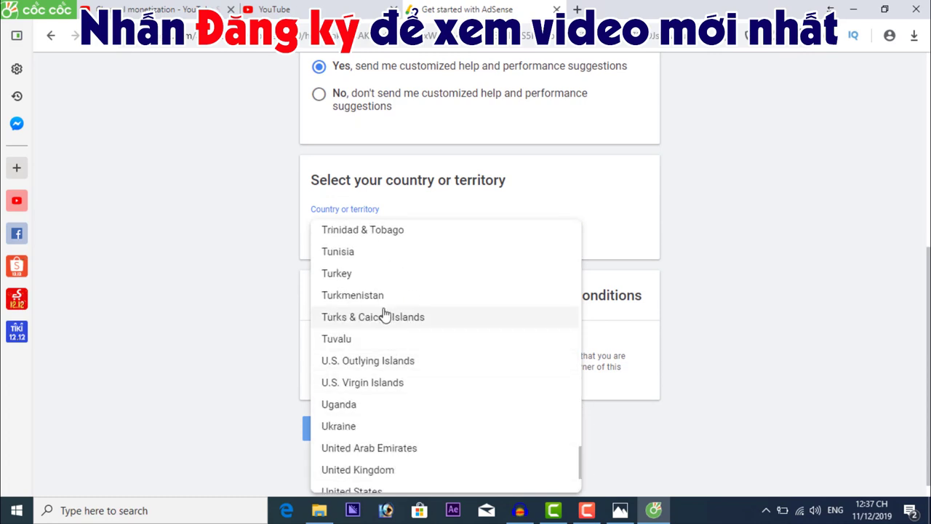
{"action": "scroll", "coordinate": [397, 354], "scroll_direction": "up", "scroll_amount": 1}
{"action": "scroll", "coordinate": [397, 353], "scroll_direction": "down", "scroll_amount": 5}
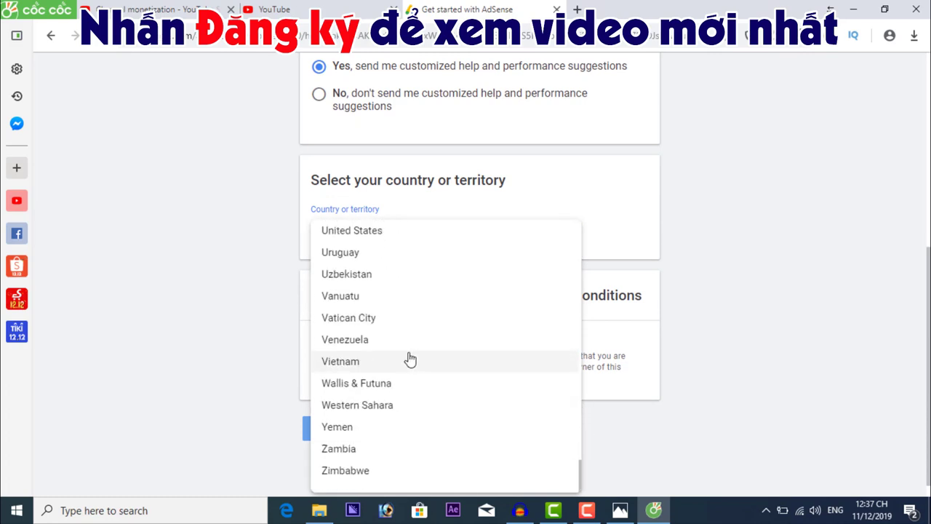
{"action": "scroll", "coordinate": [409, 359], "scroll_direction": "up", "scroll_amount": 1}
{"action": "left_click", "coordinate": [349, 431]}
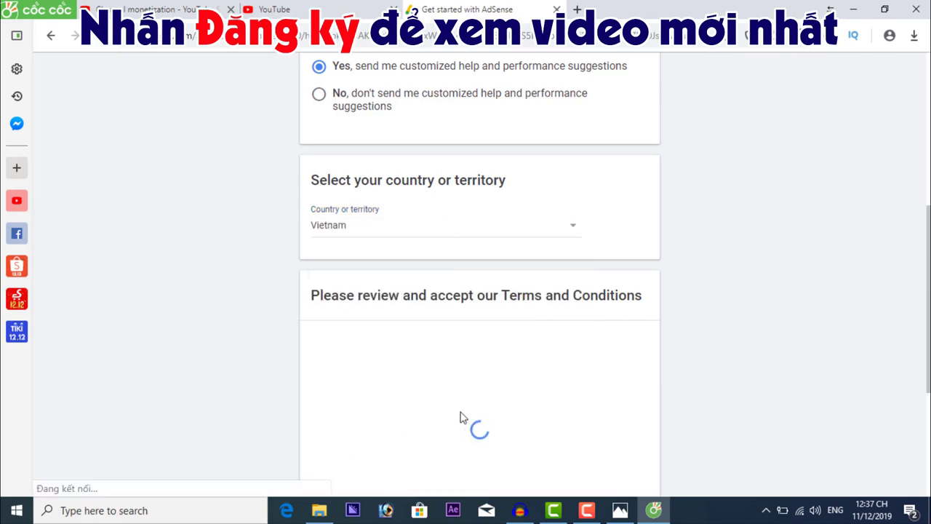
Accept the AdSense Terms and Conditions and create the account
{"action": "scroll", "coordinate": [453, 393], "scroll_direction": "down", "scroll_amount": 3}
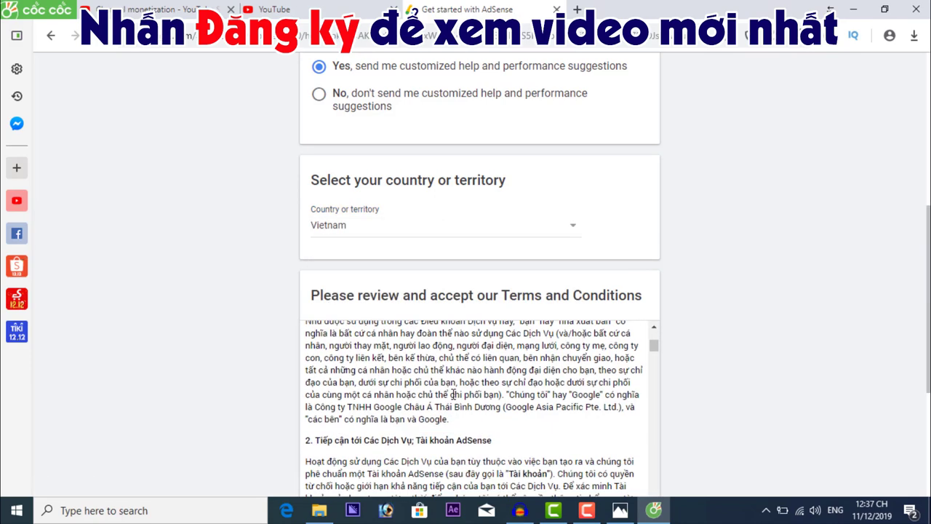
{"action": "scroll", "coordinate": [691, 328], "scroll_direction": "down", "scroll_amount": 3}
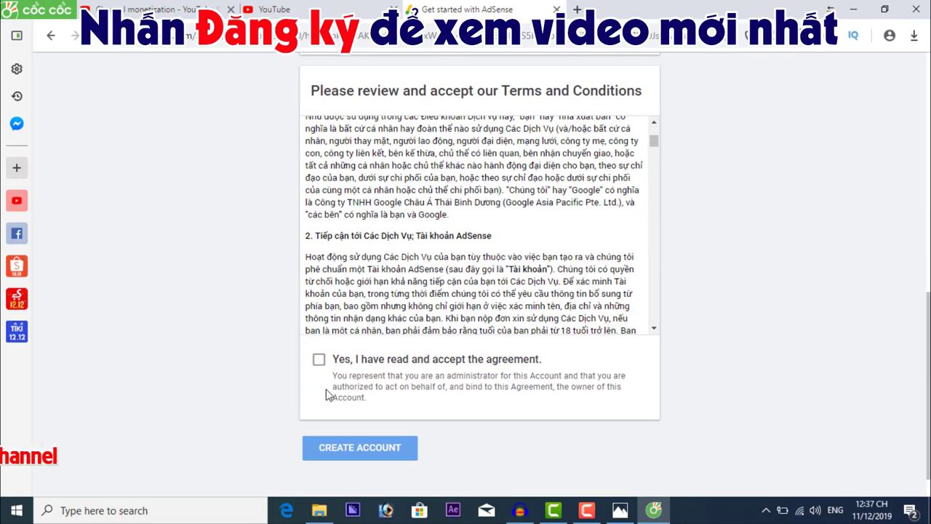
{"action": "left_click", "coordinate": [319, 362]}
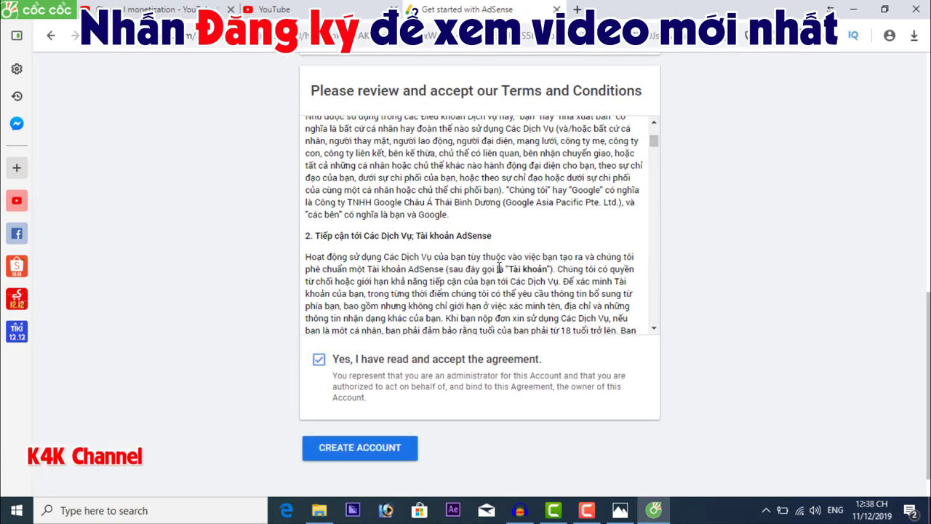
{"action": "scroll", "coordinate": [661, 357], "scroll_direction": "up", "scroll_amount": 3}
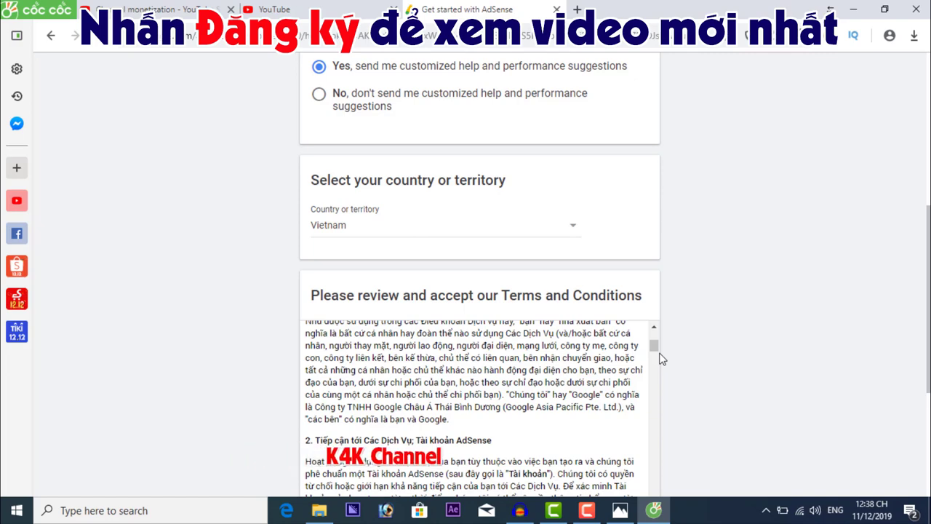
{"action": "scroll", "coordinate": [658, 357], "scroll_direction": "down", "scroll_amount": 1}
{"action": "scroll", "coordinate": [658, 356], "scroll_direction": "down", "scroll_amount": 3}
{"action": "scroll", "coordinate": [669, 357], "scroll_direction": "down", "scroll_amount": 3}
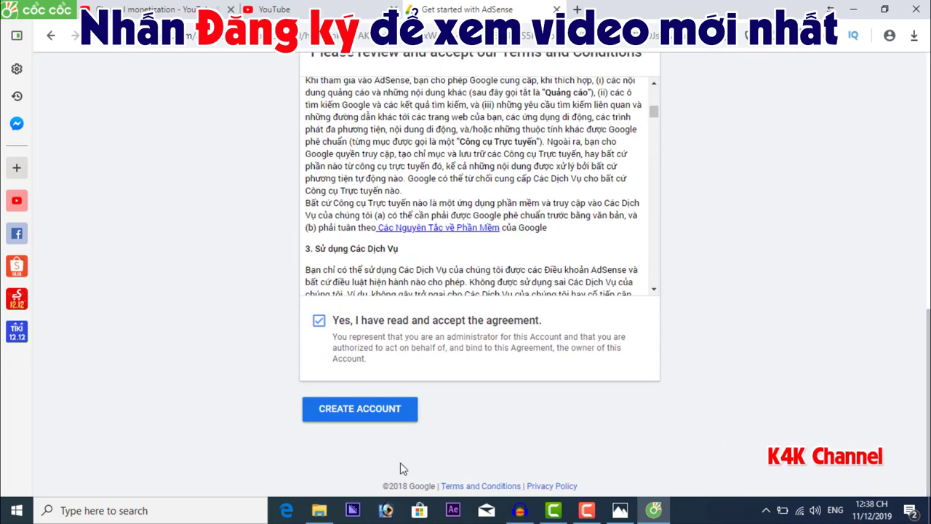
{"action": "left_click", "coordinate": [379, 420]}
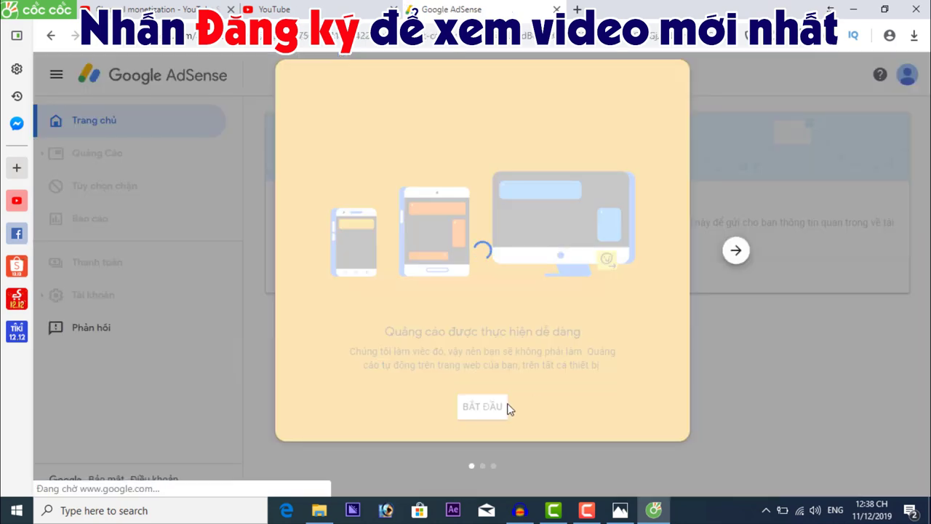
Start the billing setup and retype the payee's full name with Vietnamese accents, then reset zoom
{"action": "left_click", "coordinate": [506, 405]}
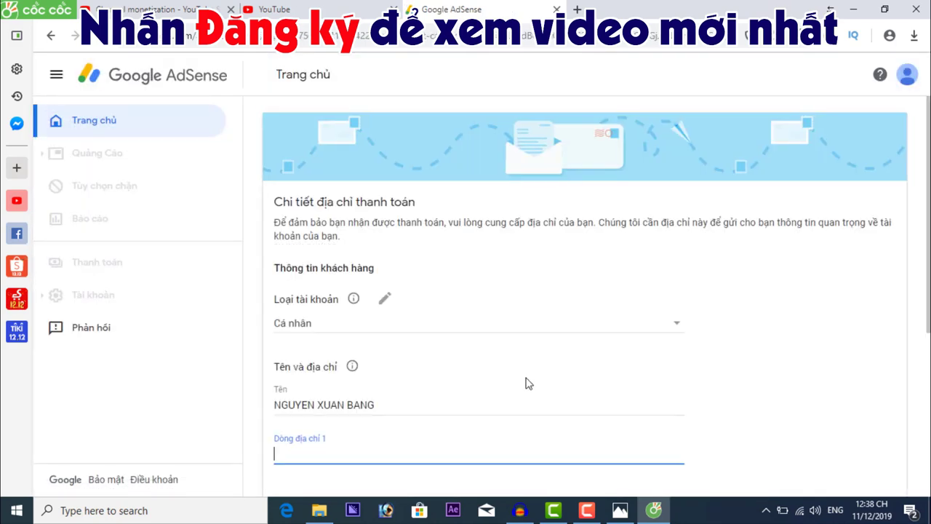
{"action": "scroll", "coordinate": [771, 313], "scroll_direction": "down", "scroll_amount": 1}
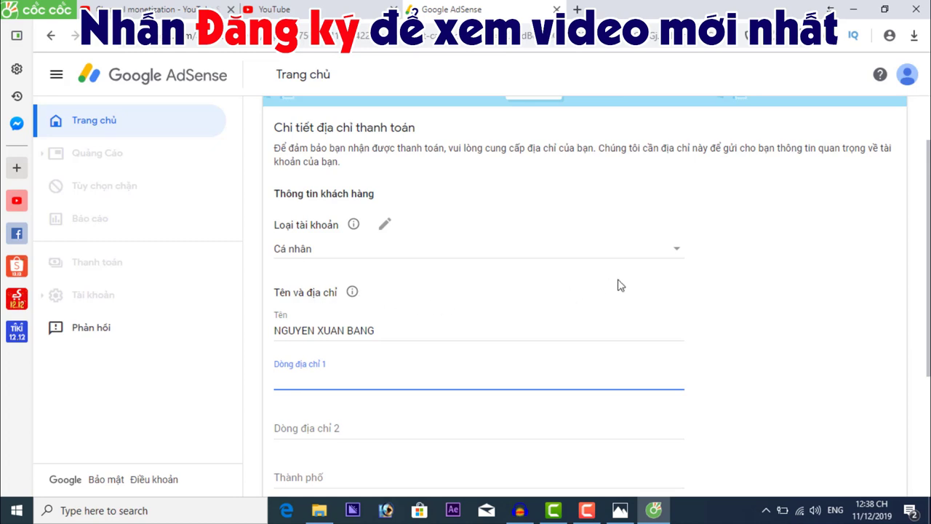
{"action": "scroll", "coordinate": [913, 266], "scroll_direction": "down", "scroll_amount": 1}
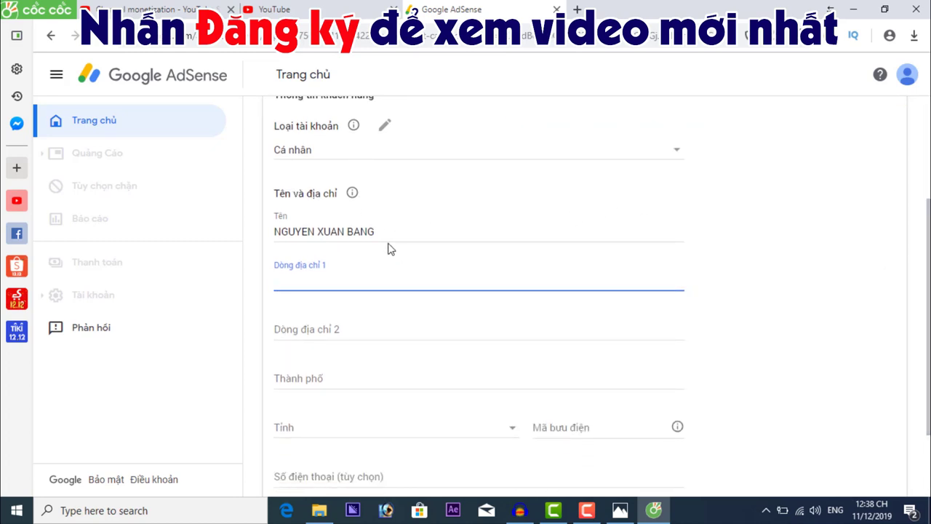
{"action": "left_click_drag", "start_coordinate": [385, 231], "coordinate": [257, 228]}
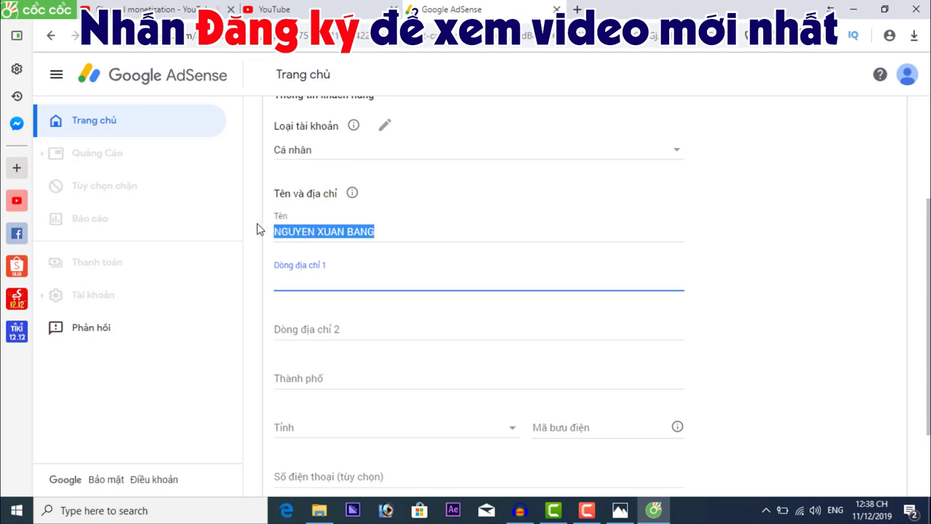
{"action": "key", "text": "BackSpace"}
{"action": "type", "text": "Ng"}
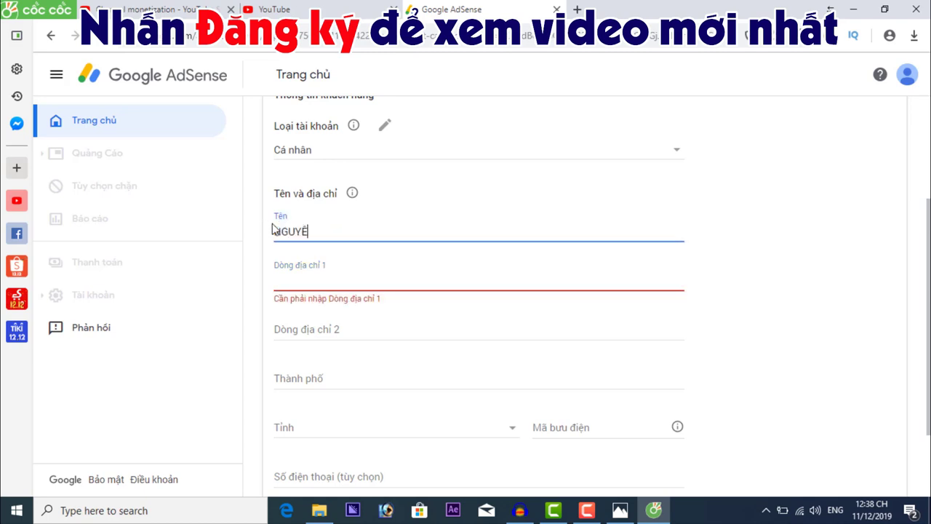
{"action": "scroll", "coordinate": [272, 229], "scroll_direction": "up", "scroll_amount": 3}
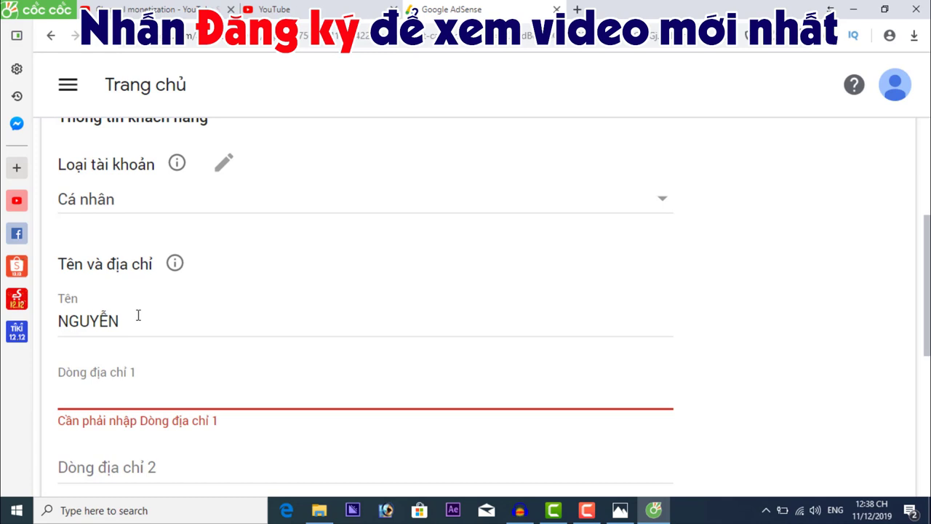
{"action": "left_click", "coordinate": [138, 315]}
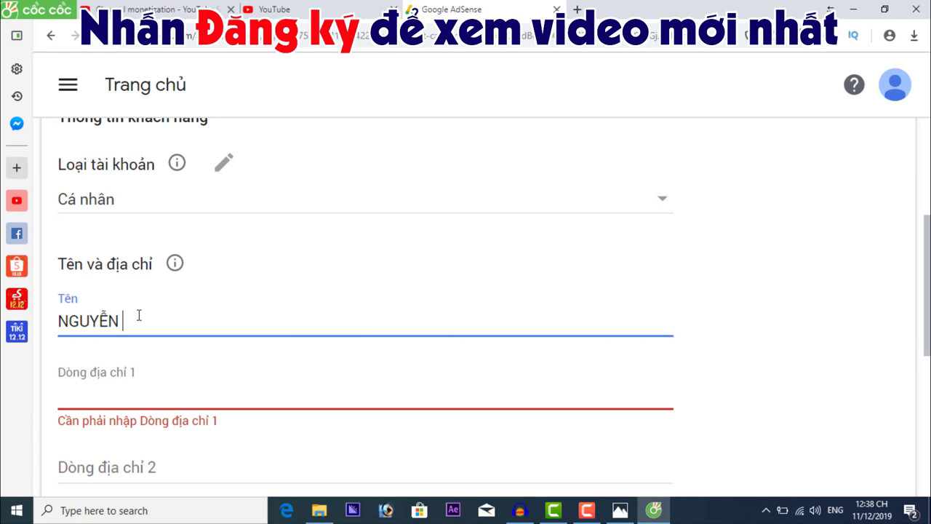
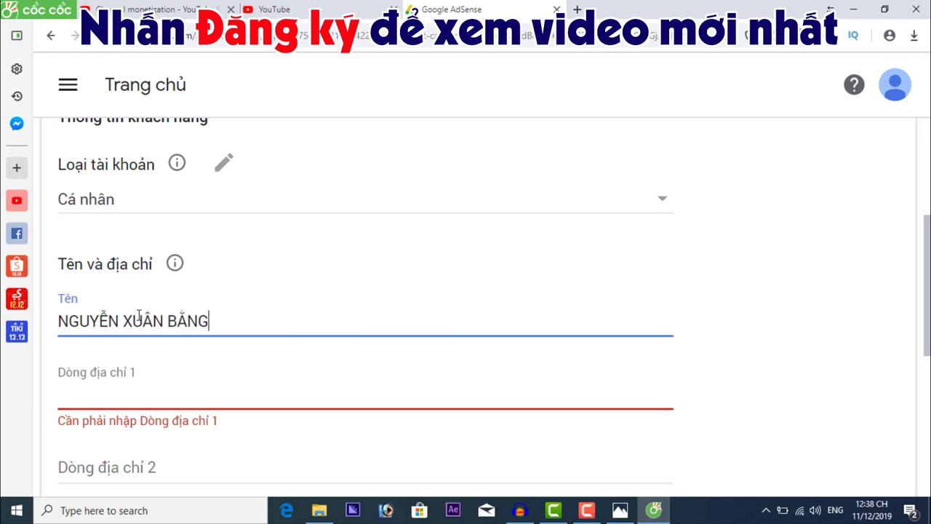
{"action": "key", "text": "ctrl+0"}
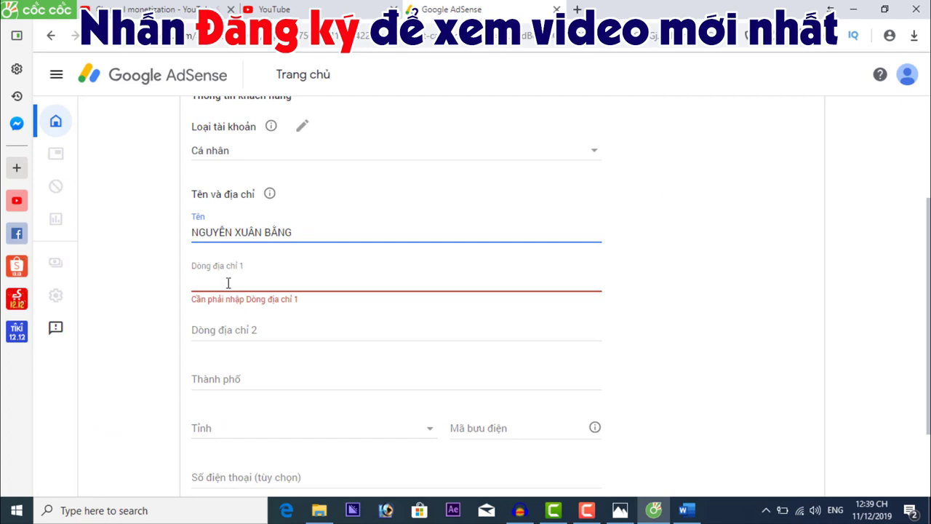
Paste the payee's street address into both Dòng địa chỉ 1 and Dòng địa chỉ 2
{"action": "left_click", "coordinate": [228, 283]}
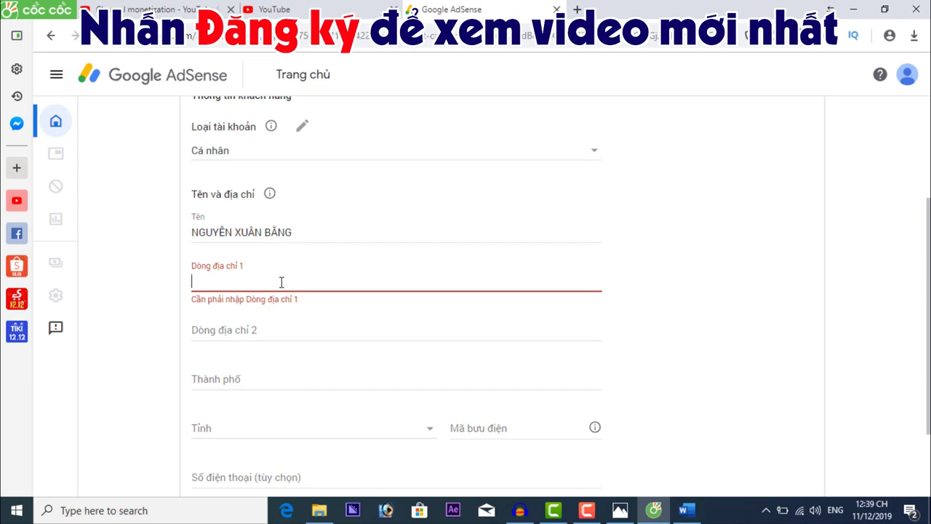
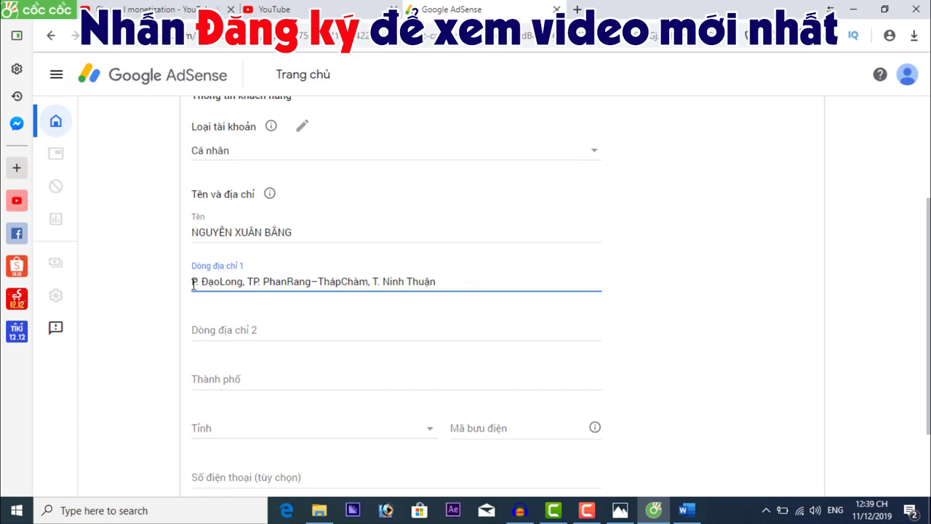
{"action": "left_click", "coordinate": [216, 331]}
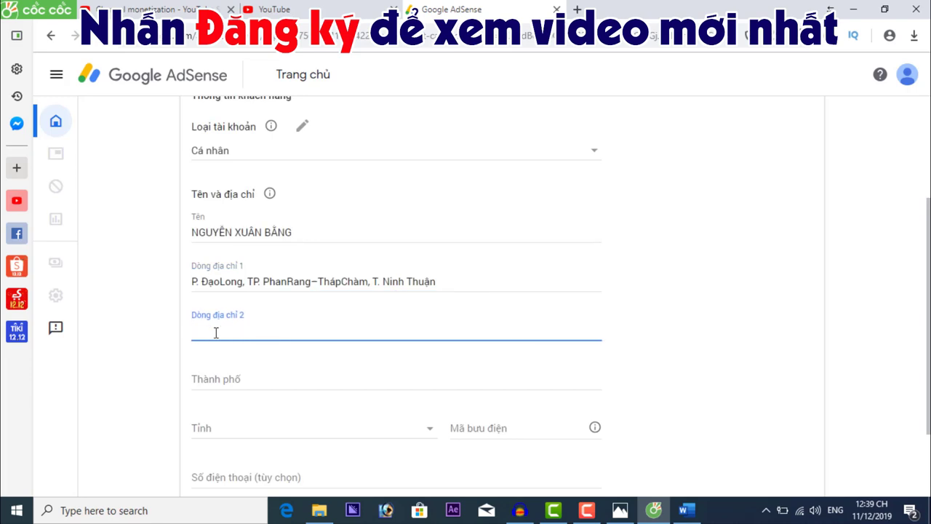
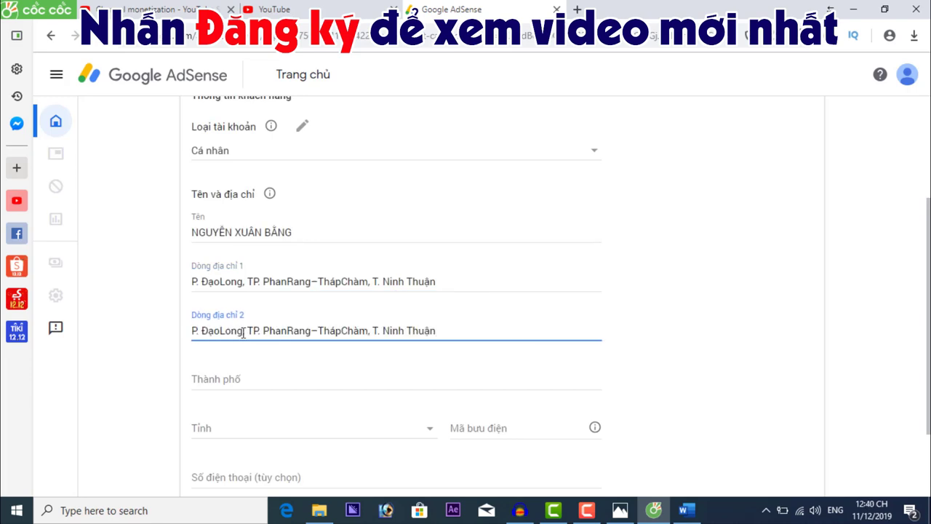
{"action": "scroll", "coordinate": [523, 335], "scroll_direction": "down", "scroll_amount": 1}
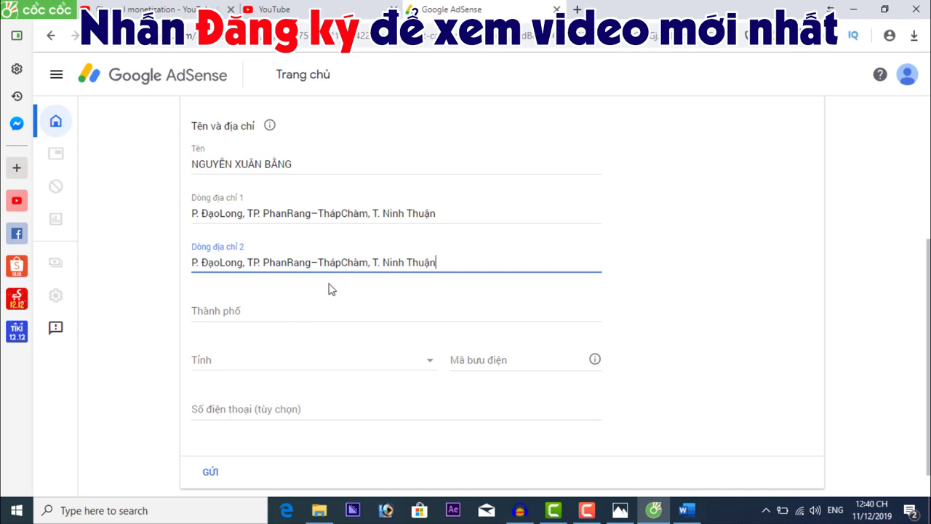
Select the payee's province from the Tỉnh dropdown
{"action": "left_click", "coordinate": [258, 311]}
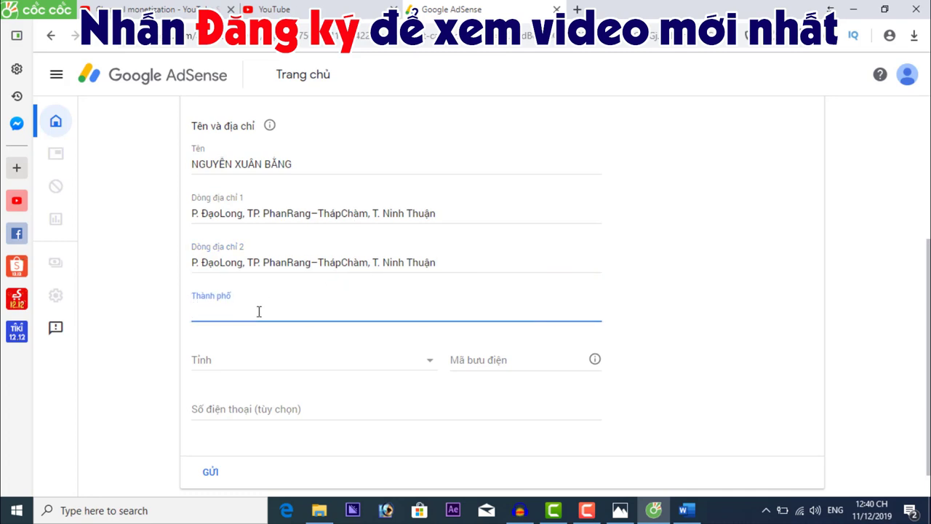
{"action": "left_click", "coordinate": [242, 364]}
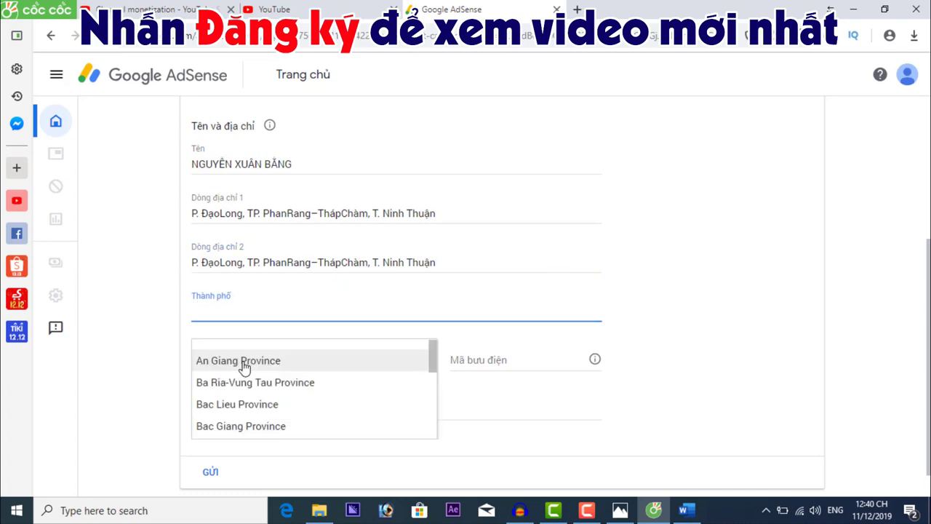
{"action": "scroll", "coordinate": [422, 400], "scroll_direction": "down", "scroll_amount": 11}
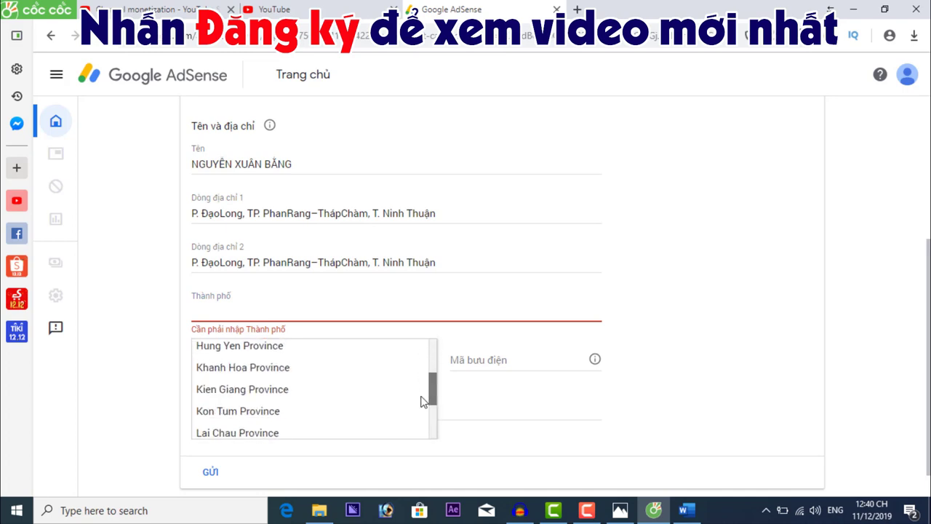
{"action": "scroll", "coordinate": [421, 405], "scroll_direction": "down", "scroll_amount": 1}
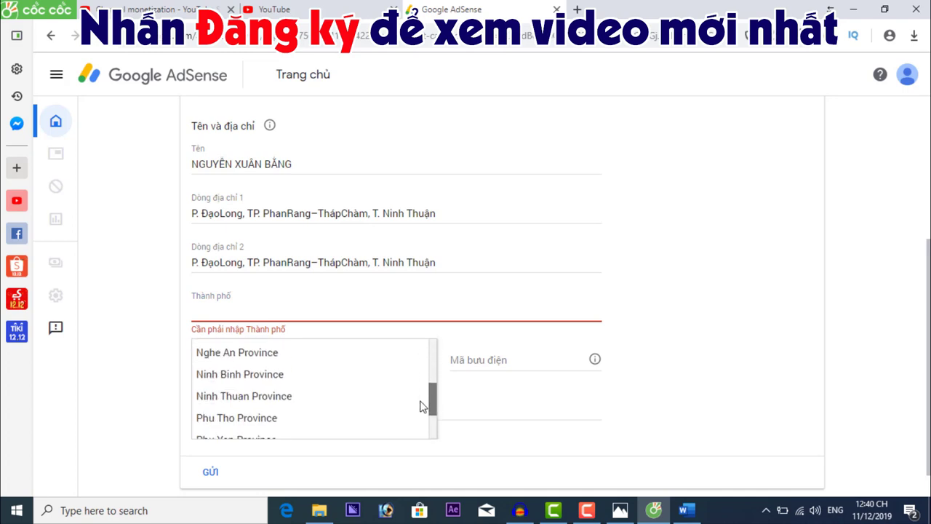
{"action": "left_click", "coordinate": [274, 398]}
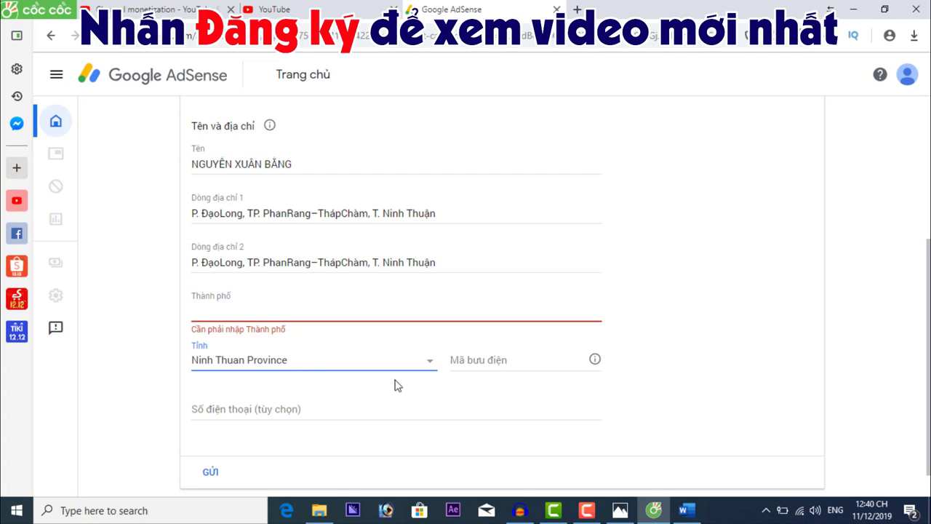
Enter the payee's city in the Thành phố field
{"action": "left_click", "coordinate": [305, 310]}
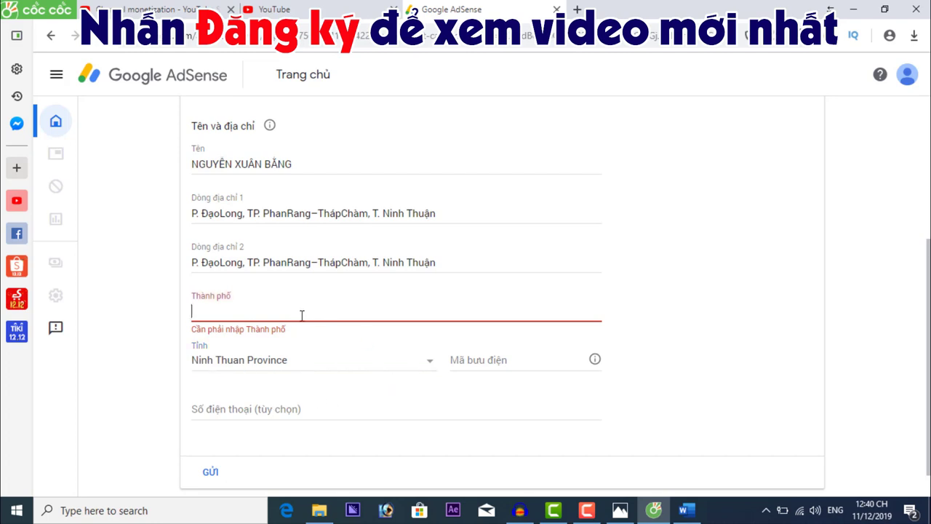
{"action": "scroll", "coordinate": [455, 318], "scroll_direction": "down", "scroll_amount": 1}
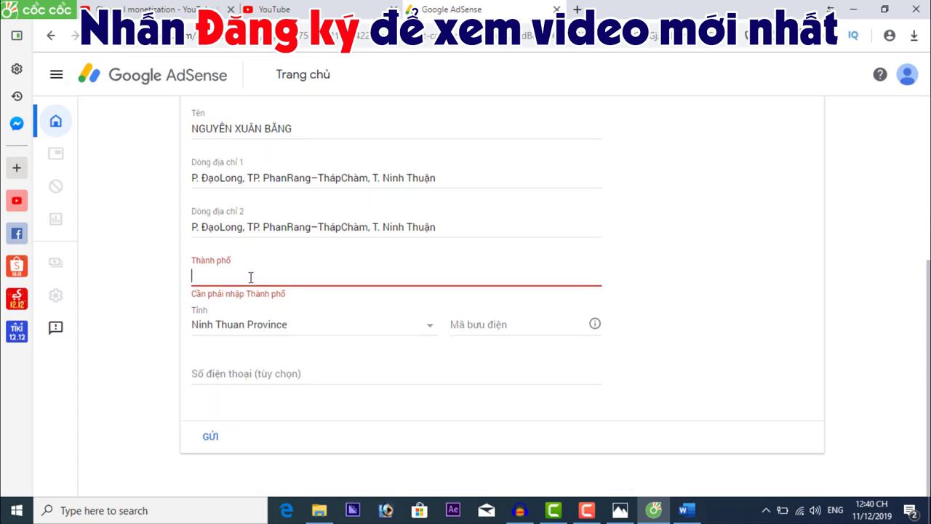
{"action": "type", "text": "Phan "}
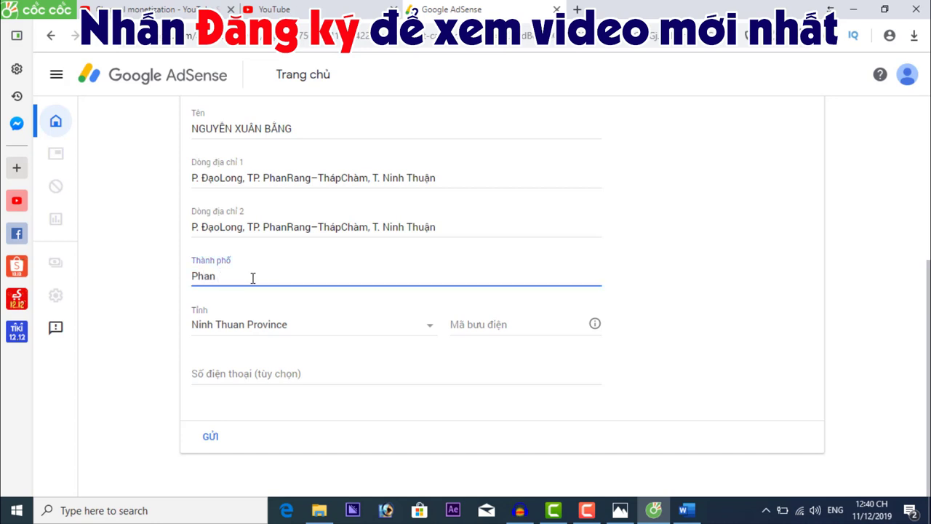
{"action": "type", "text": "Rang - Thap C"}
{"action": "type", "text": "ham"}
{"action": "left_click", "coordinate": [711, 301]}
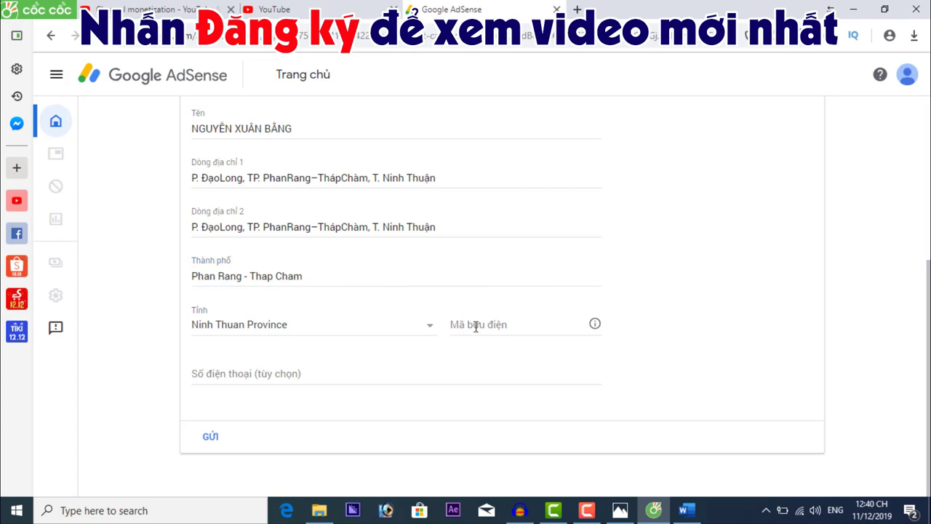
Check the effective date in Điều 2 of QuyetDinh2475, then return to the postal-code folder
{"action": "left_click", "coordinate": [319, 509]}
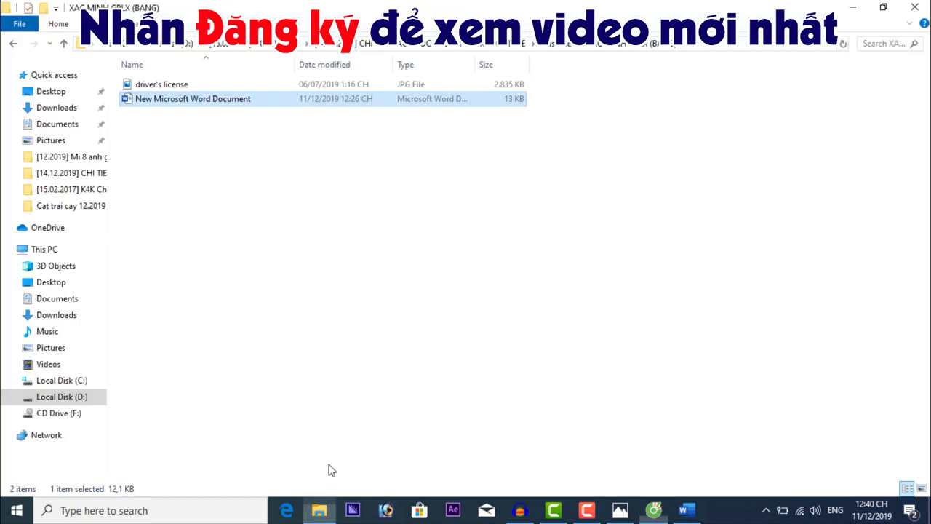
{"action": "left_click", "coordinate": [683, 510]}
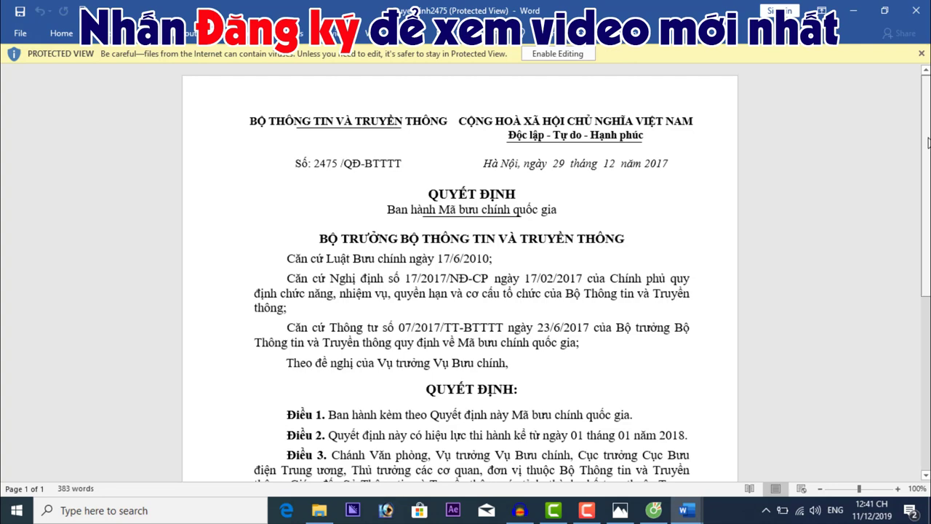
{"action": "left_click_drag", "start_coordinate": [928, 142], "coordinate": [928, 297]}
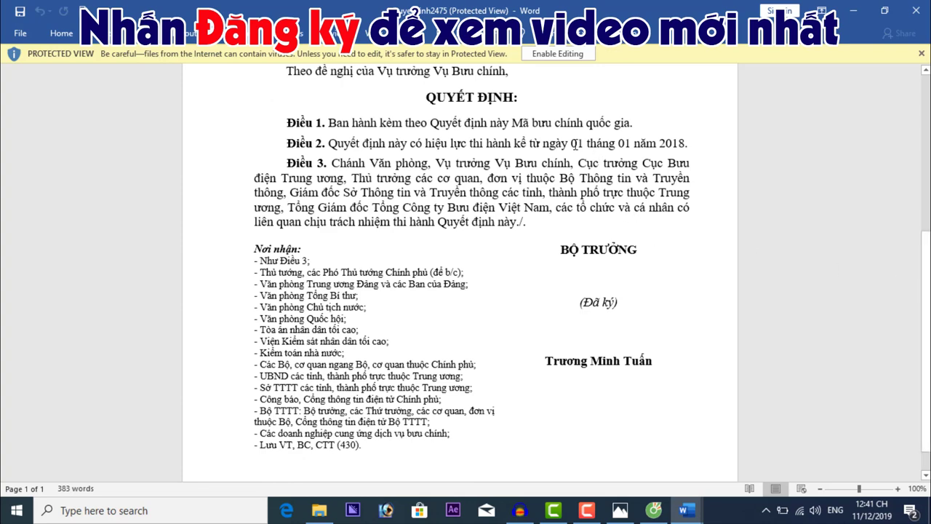
{"action": "left_click_drag", "start_coordinate": [573, 143], "coordinate": [680, 146]}
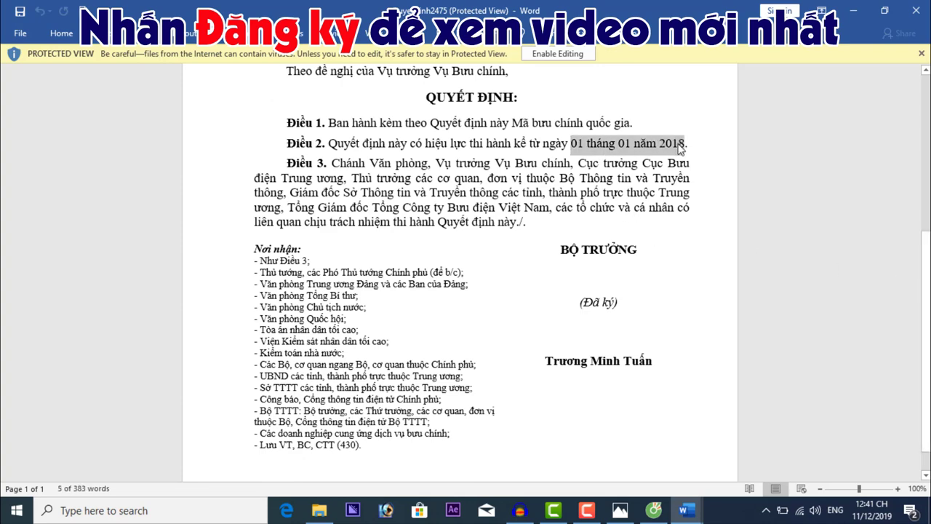
{"action": "left_click", "coordinate": [318, 510]}
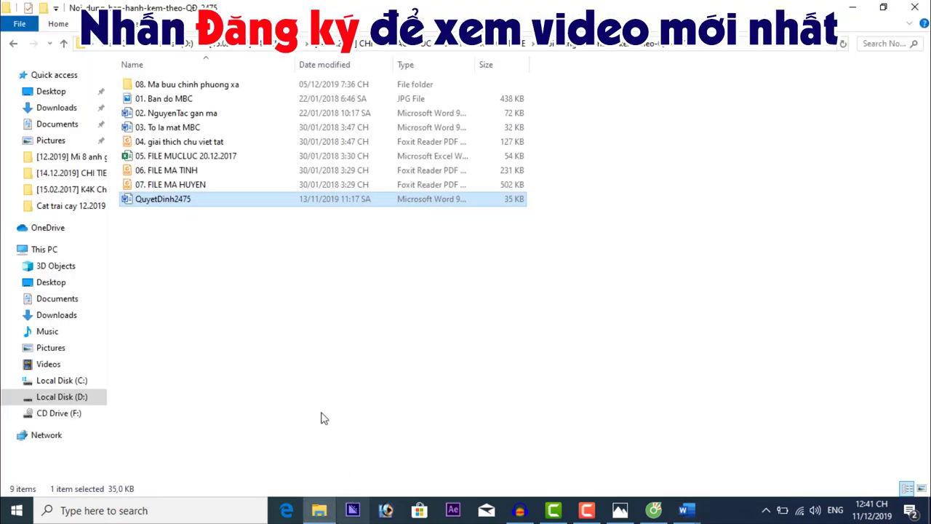
Open the Vietnam postal code map '01. Ban do MBC' in Photos and zoom into it
{"action": "double_click", "coordinate": [178, 100]}
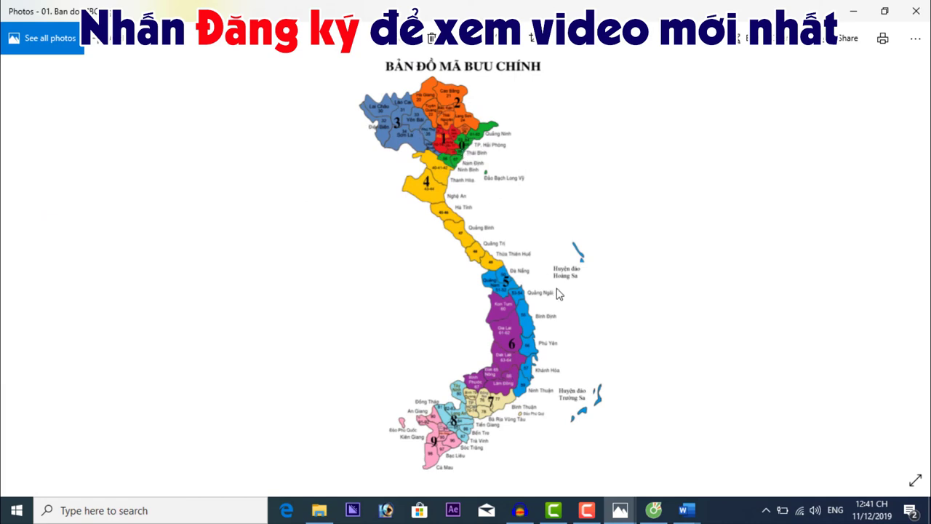
{"action": "scroll", "coordinate": [557, 293], "scroll_direction": "up", "scroll_amount": 1}
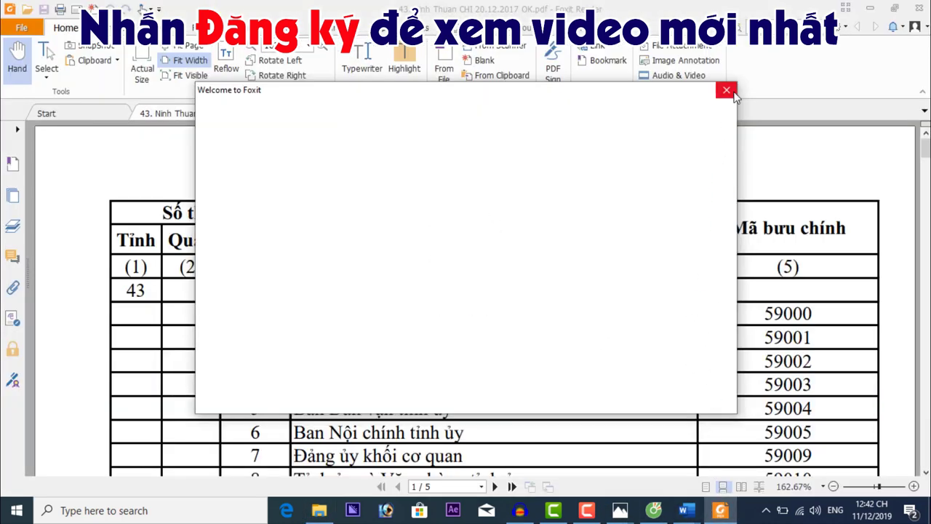
Dismiss the Foxit welcome window and look up Phan Rang Thap Cham's 591xx postal codes in the PDF
{"action": "left_click", "coordinate": [726, 90]}
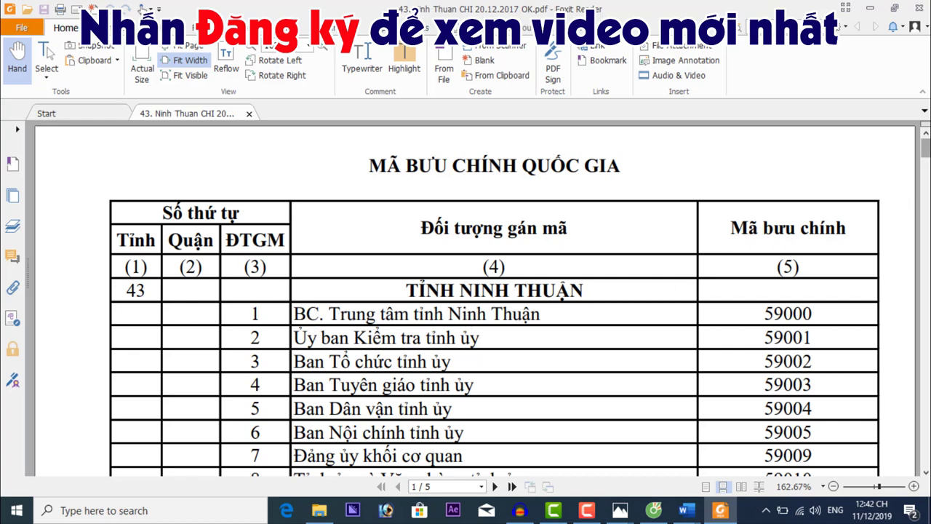
{"action": "scroll", "coordinate": [454, 307], "scroll_direction": "down", "scroll_amount": 10}
{"action": "scroll", "coordinate": [490, 275], "scroll_direction": "down", "scroll_amount": 15}
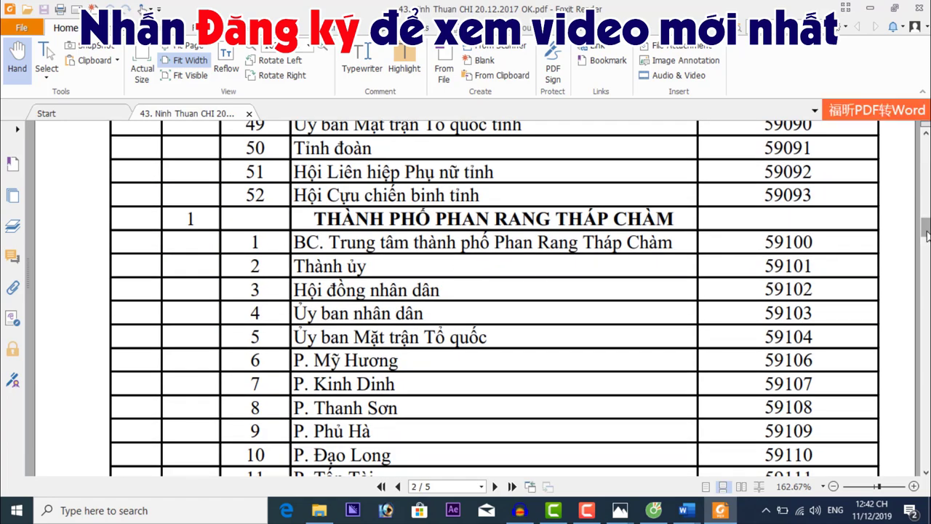
{"action": "left_click_drag", "start_coordinate": [926, 233], "coordinate": [925, 148]}
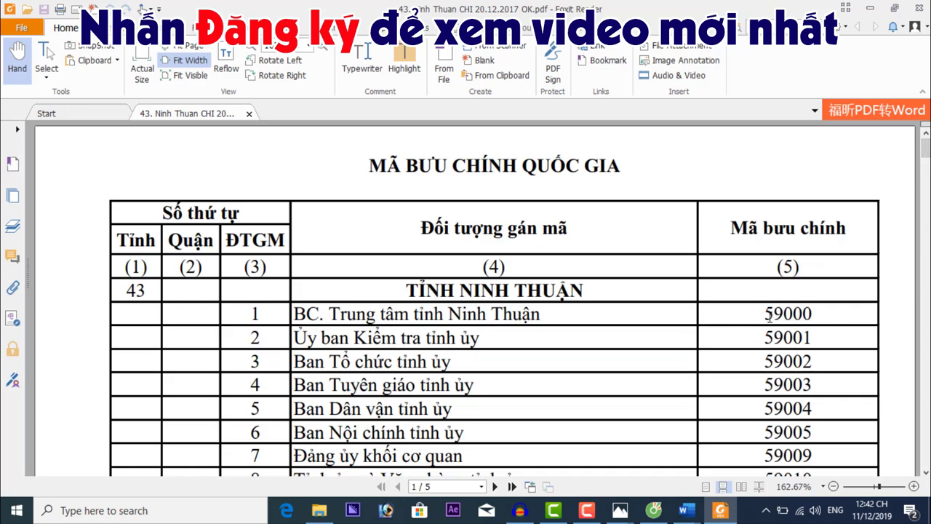
{"action": "left_click", "coordinate": [654, 510]}
Enter postal code 59000 in the Mã bưu điện field
{"action": "left_click", "coordinate": [482, 324]}
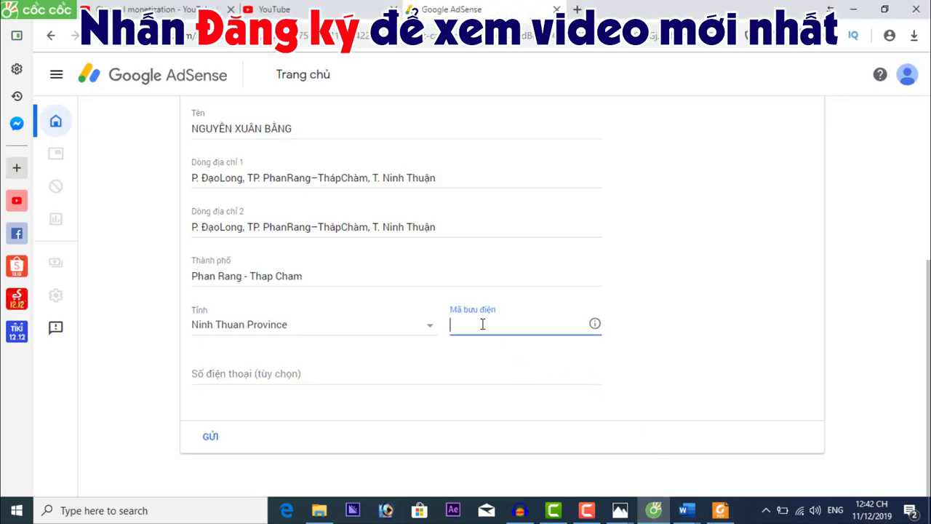
{"action": "type", "text": "59000"}
{"action": "left_click", "coordinate": [323, 406]}
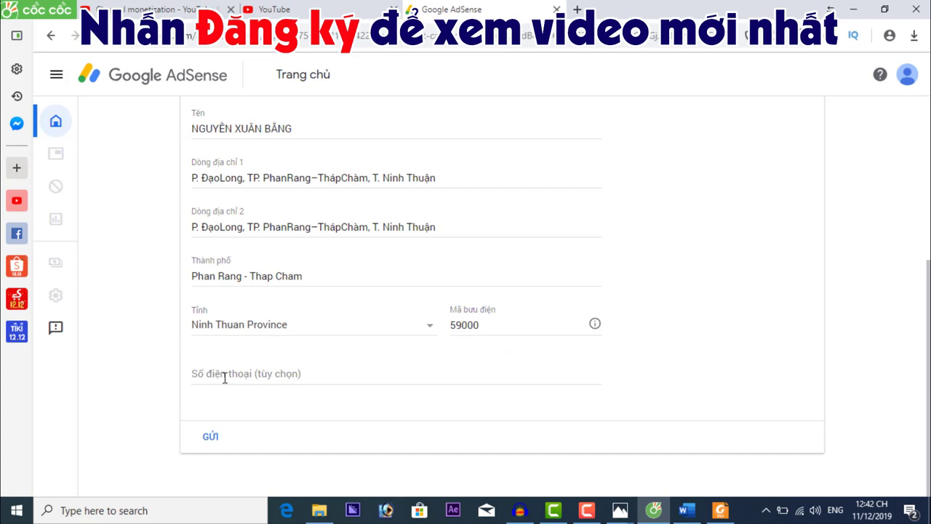
Copy the payee's phone number from the Word notes into the Số điện thoại field
{"action": "left_click", "coordinate": [687, 511]}
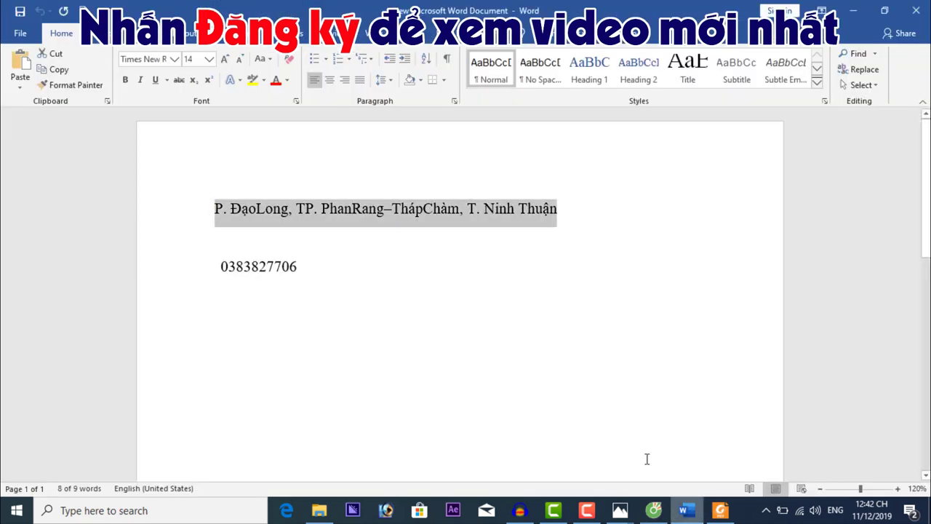
{"action": "double_click", "coordinate": [284, 266]}
{"action": "key", "text": "ctrl+c"}
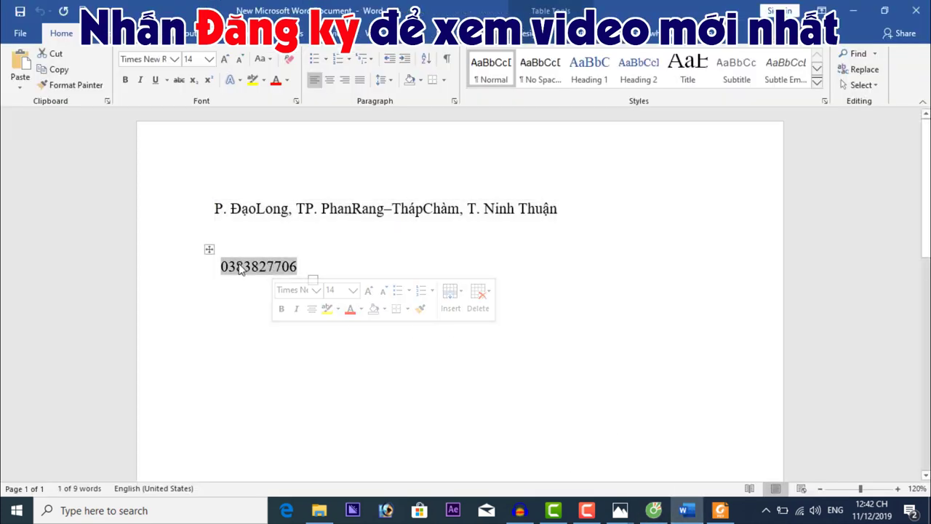
{"action": "left_click", "coordinate": [653, 509]}
{"action": "left_click", "coordinate": [287, 374]}
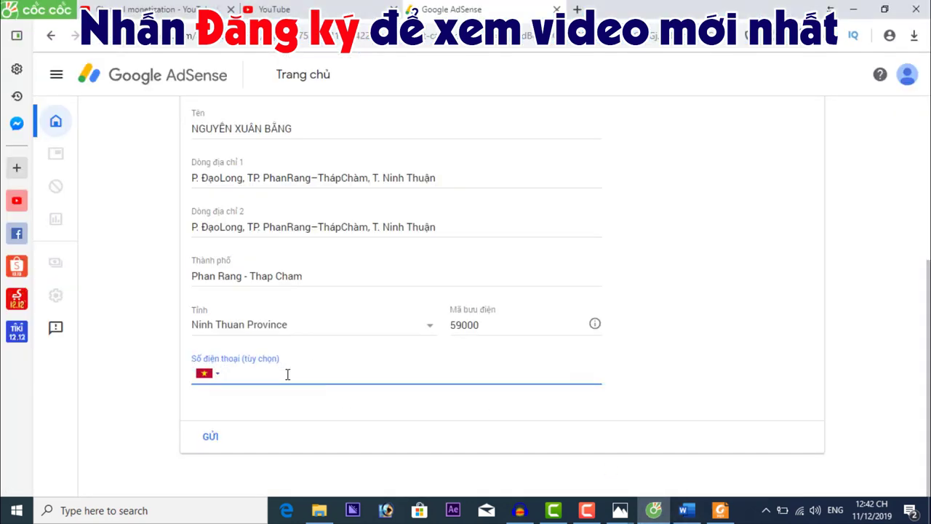
{"action": "key", "text": "ctrl+v"}
{"action": "left_click", "coordinate": [762, 352]}
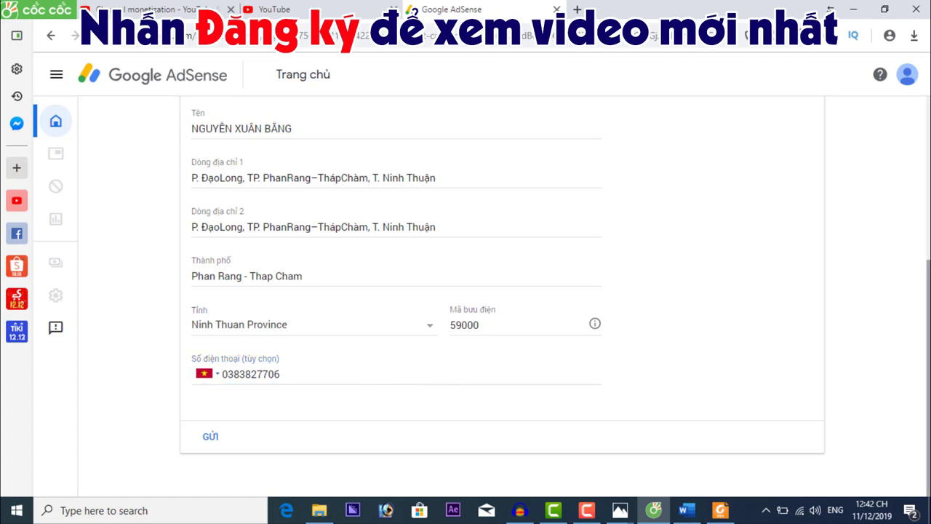
{"action": "scroll", "coordinate": [923, 311], "scroll_direction": "up", "scroll_amount": 2}
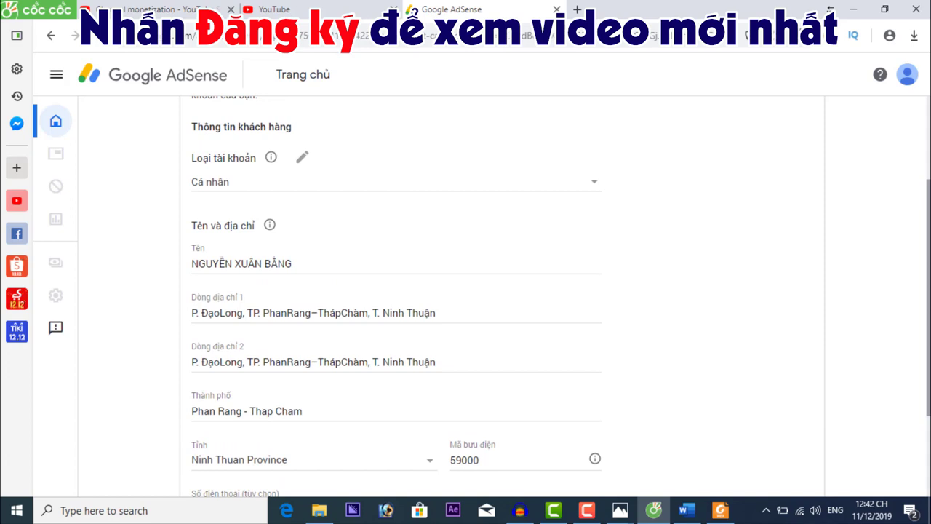
{"action": "scroll", "coordinate": [923, 311], "scroll_direction": "down", "scroll_amount": 1}
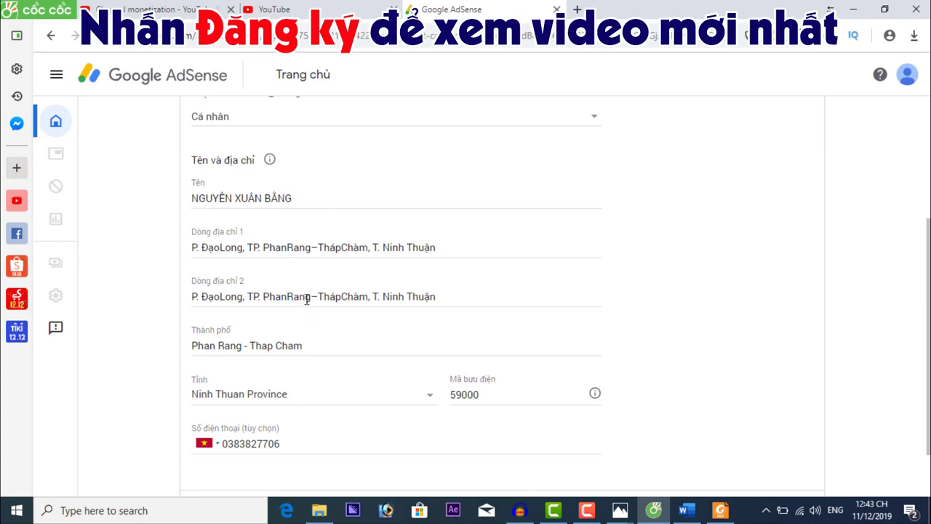
{"action": "scroll", "coordinate": [317, 304], "scroll_direction": "down", "scroll_amount": 1}
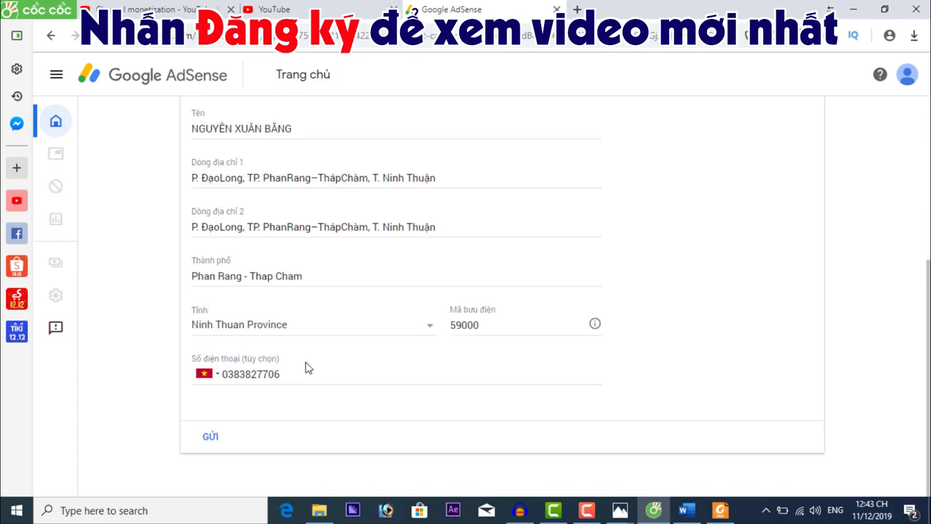
Submit the form with GỬI and accept the CHUYỂN HƯỚNG redirect to YouTube Studio
{"action": "left_click", "coordinate": [212, 438]}
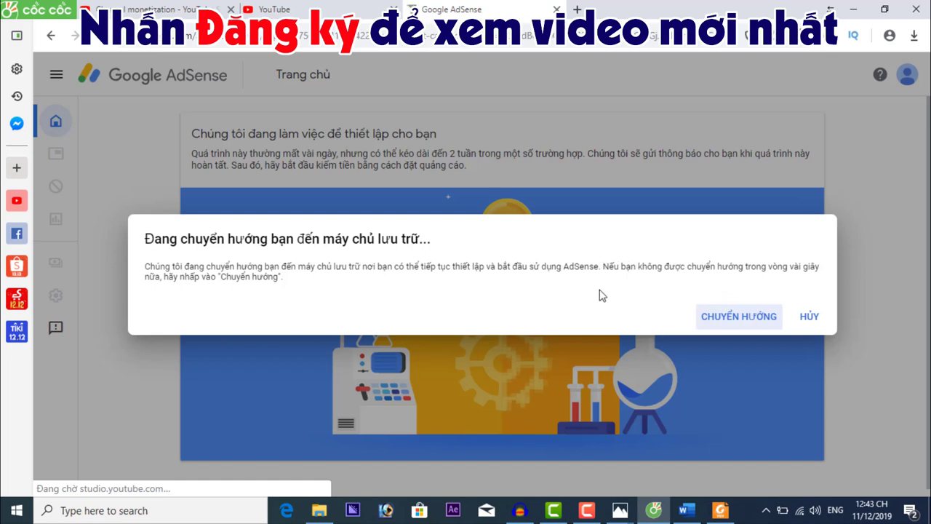
{"action": "left_click", "coordinate": [749, 318]}
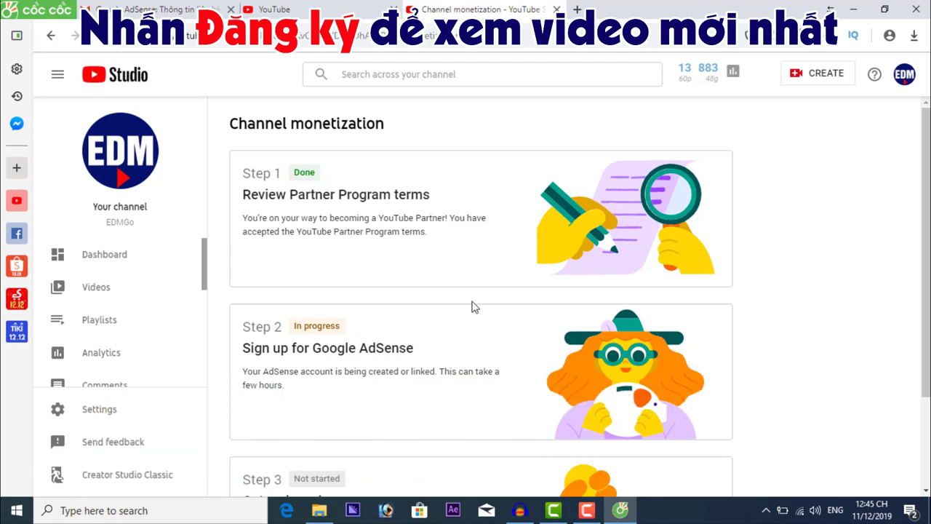
{"action": "scroll", "coordinate": [476, 311], "scroll_direction": "down", "scroll_amount": 2}
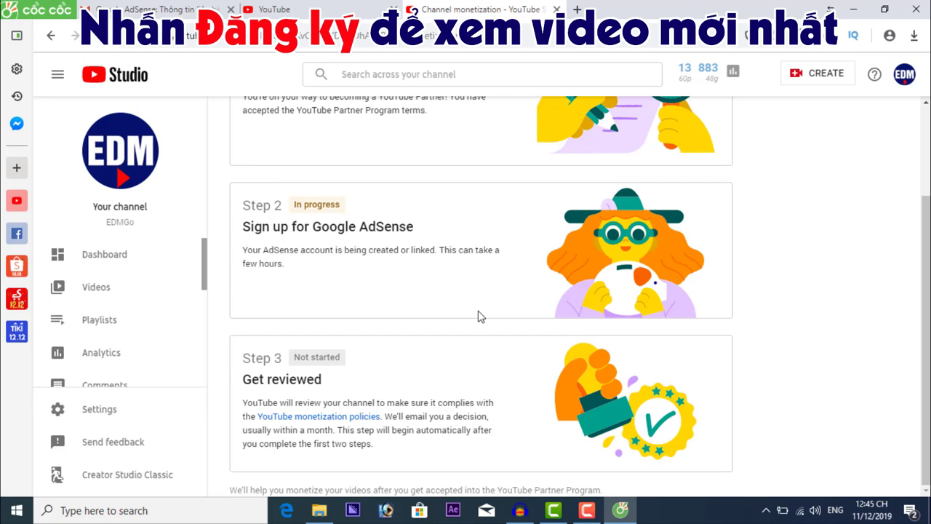